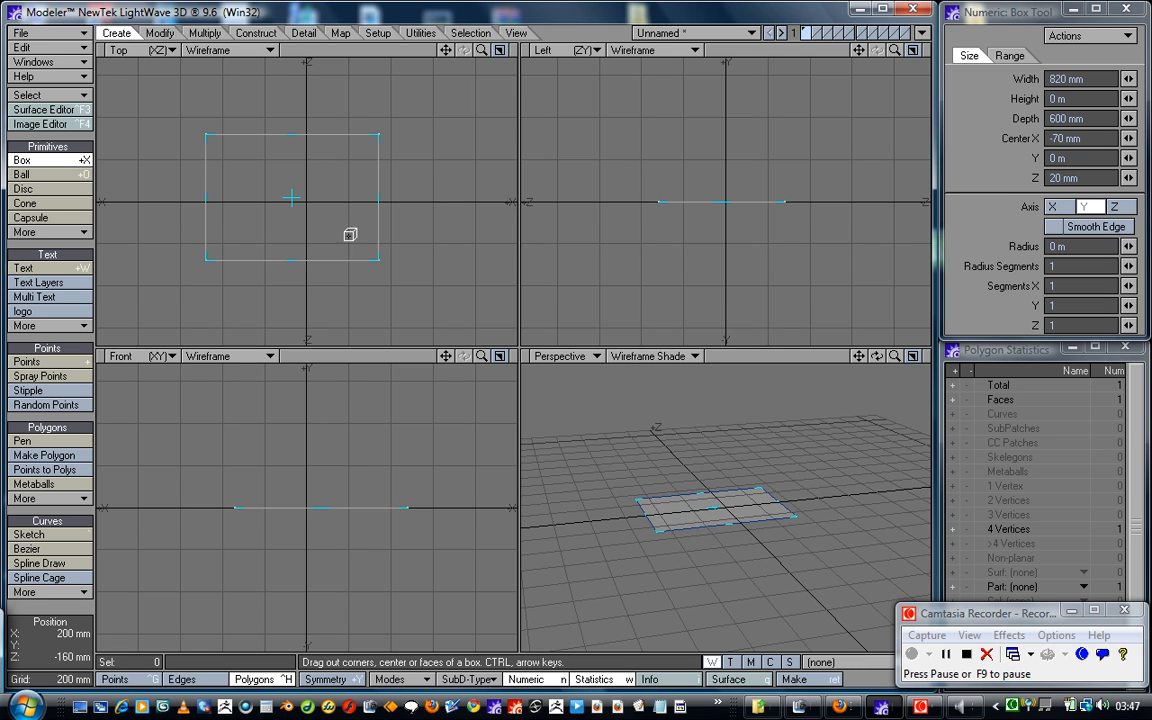
Size the box's base to about 980 by 680 mm, centre it on the origin, and raise its height to 600 mm.
{"action": "left_click_drag", "start_coordinate": [377, 258], "coordinate": [413, 275]}
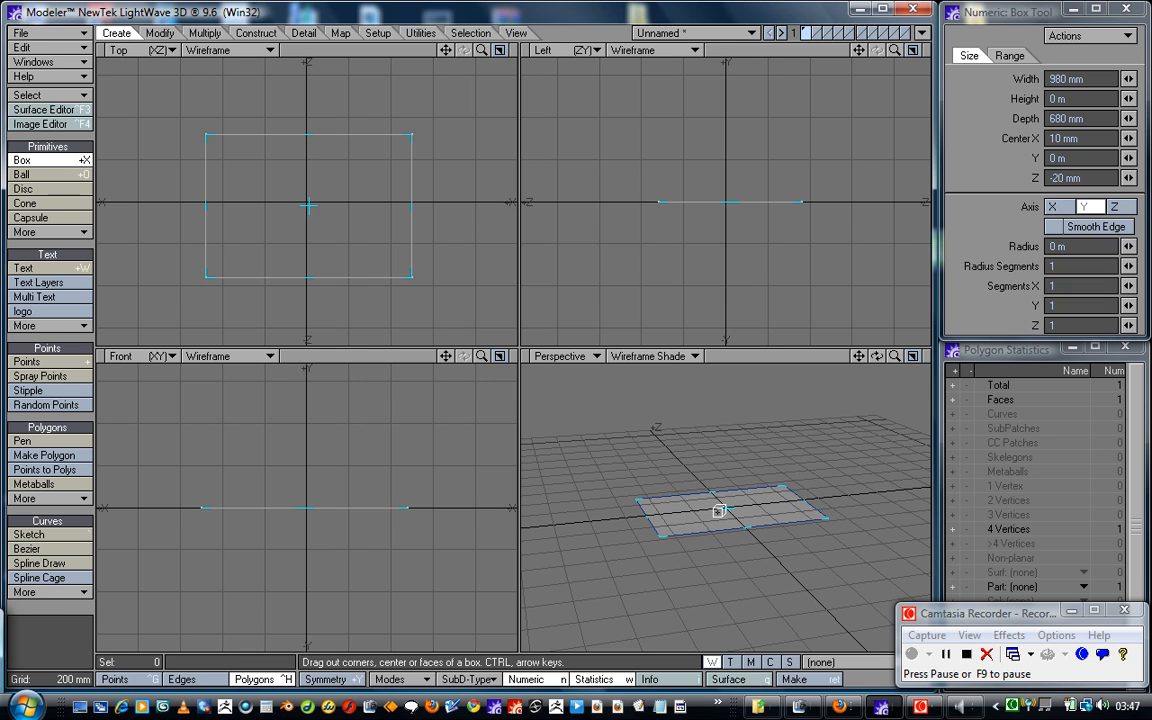
{"action": "left_click_drag", "start_coordinate": [309, 204], "coordinate": [307, 201]}
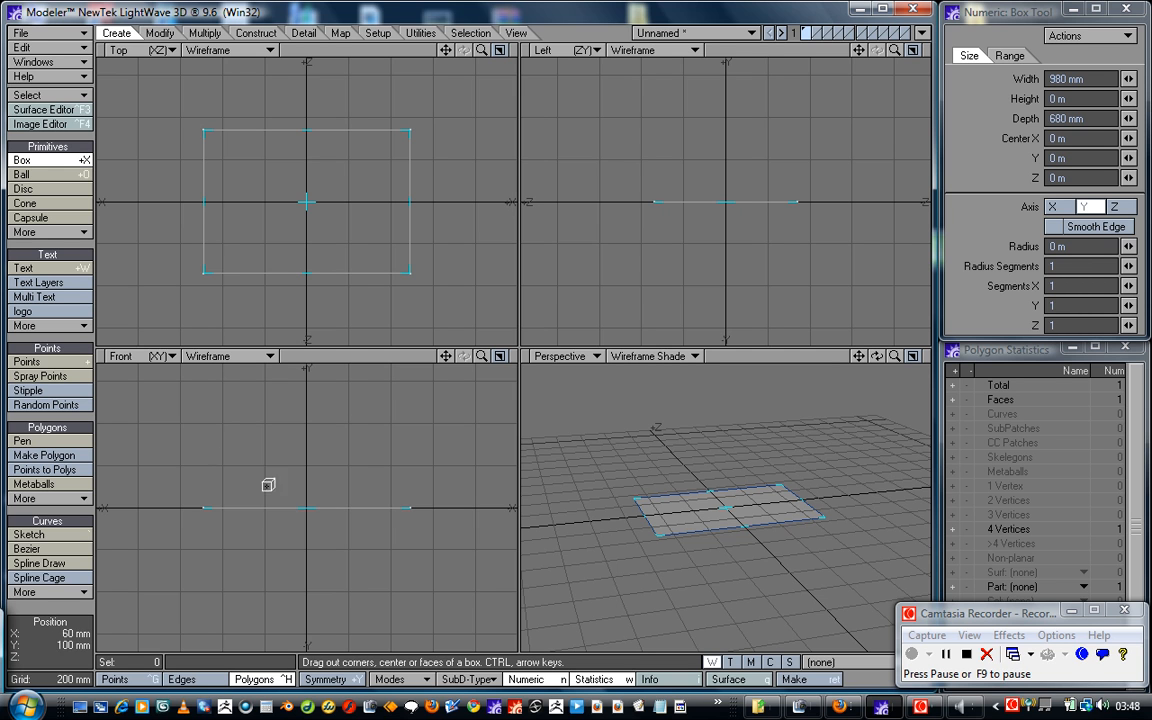
{"action": "mouse_move", "coordinate": [319, 491]}
{"action": "left_mouse_down"}
{"action": "mouse_move", "coordinate": [321, 503]}
{"action": "mouse_move", "coordinate": [319, 473]}
{"action": "left_mouse_up"}
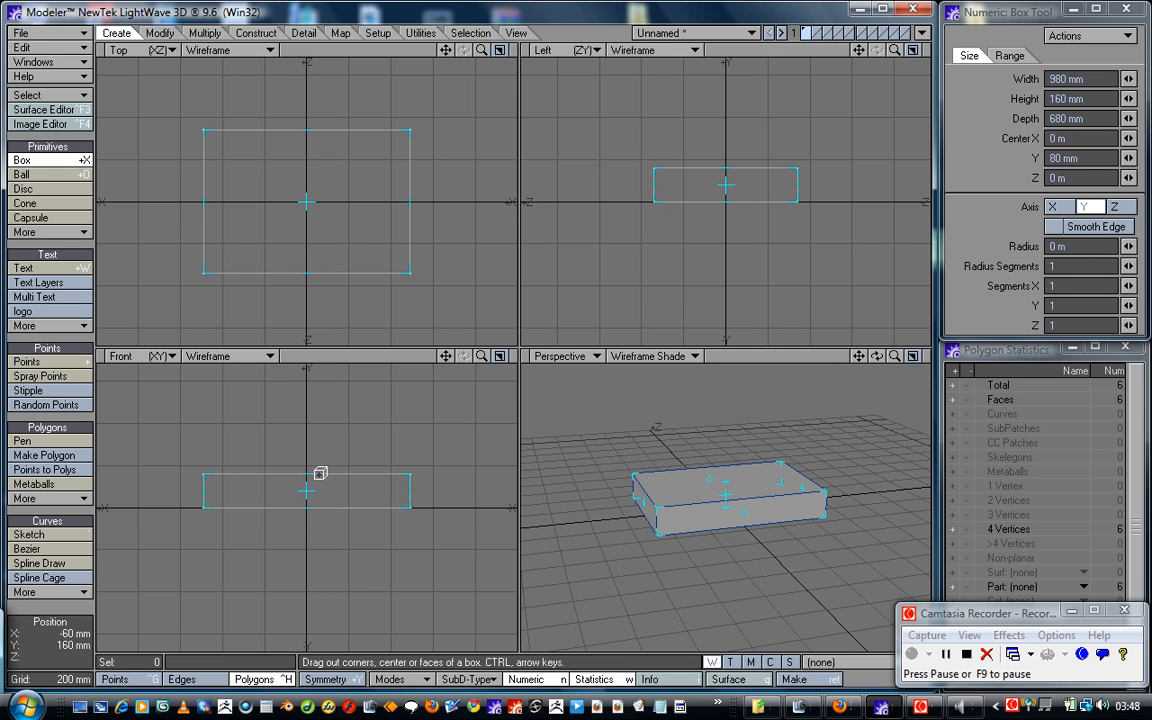
{"action": "left_click", "coordinate": [305, 381]}
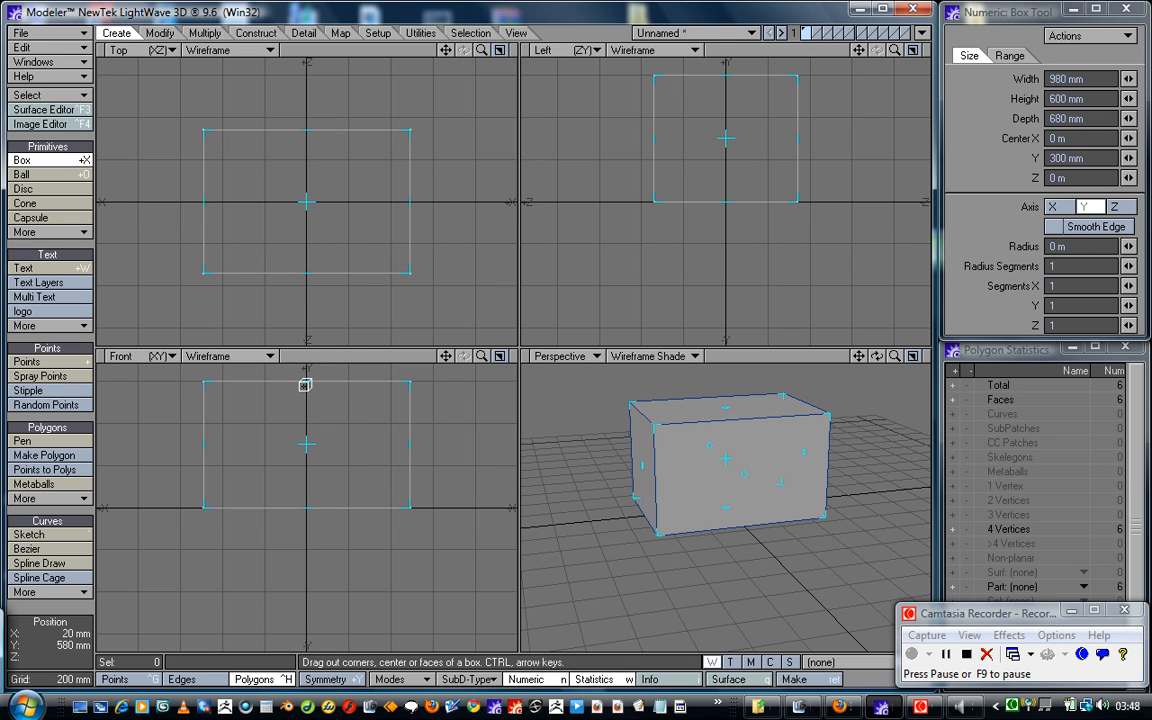
Extend the box's sides evenly to a width of 1.2 m and a depth of 800 mm, centred on the origin.
{"action": "left_click", "coordinate": [437, 437]}
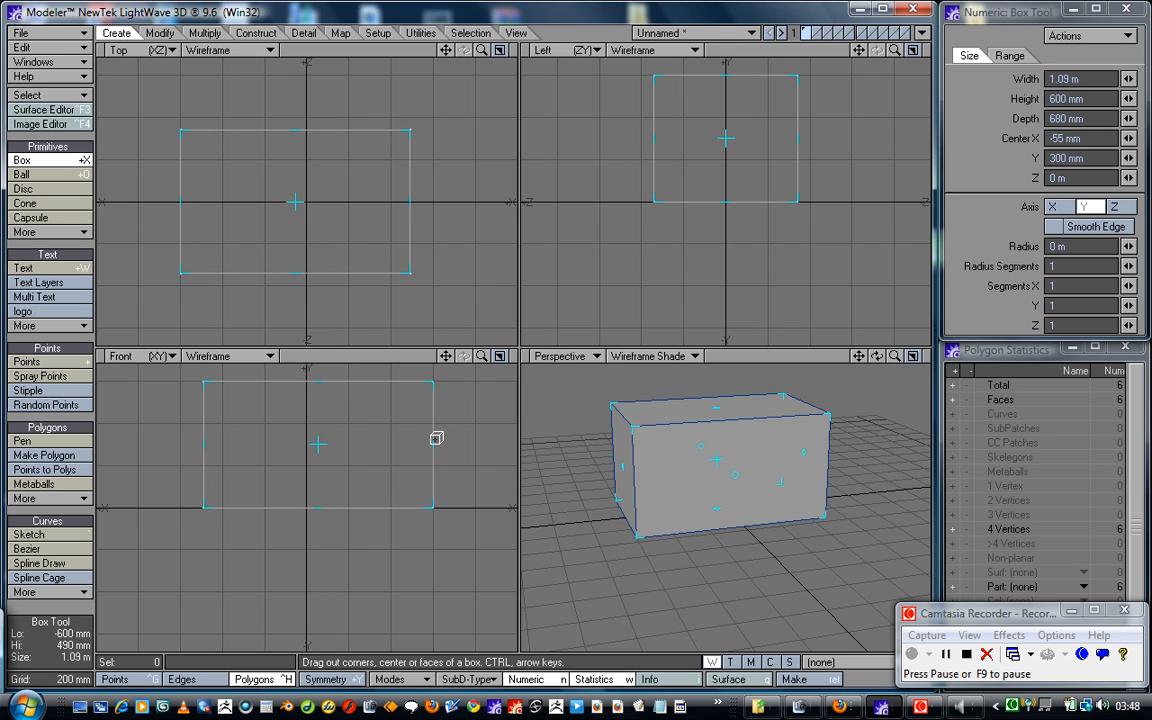
{"action": "left_click", "coordinate": [180, 443]}
{"action": "left_click", "coordinate": [642, 133]}
{"action": "left_click", "coordinate": [811, 136]}
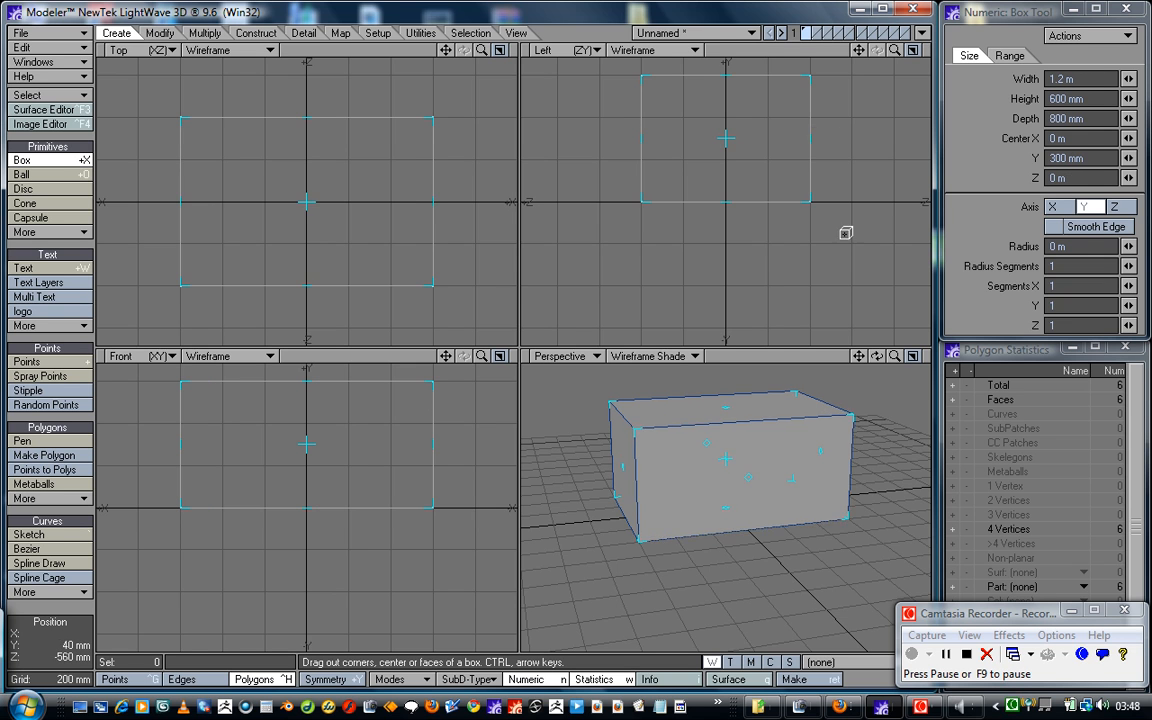
Round the box's edges with Smooth Edge enabled, a radius of 44 mm and 3 radius segments.
{"action": "left_click_drag", "start_coordinate": [988, 338], "coordinate": [988, 418]}
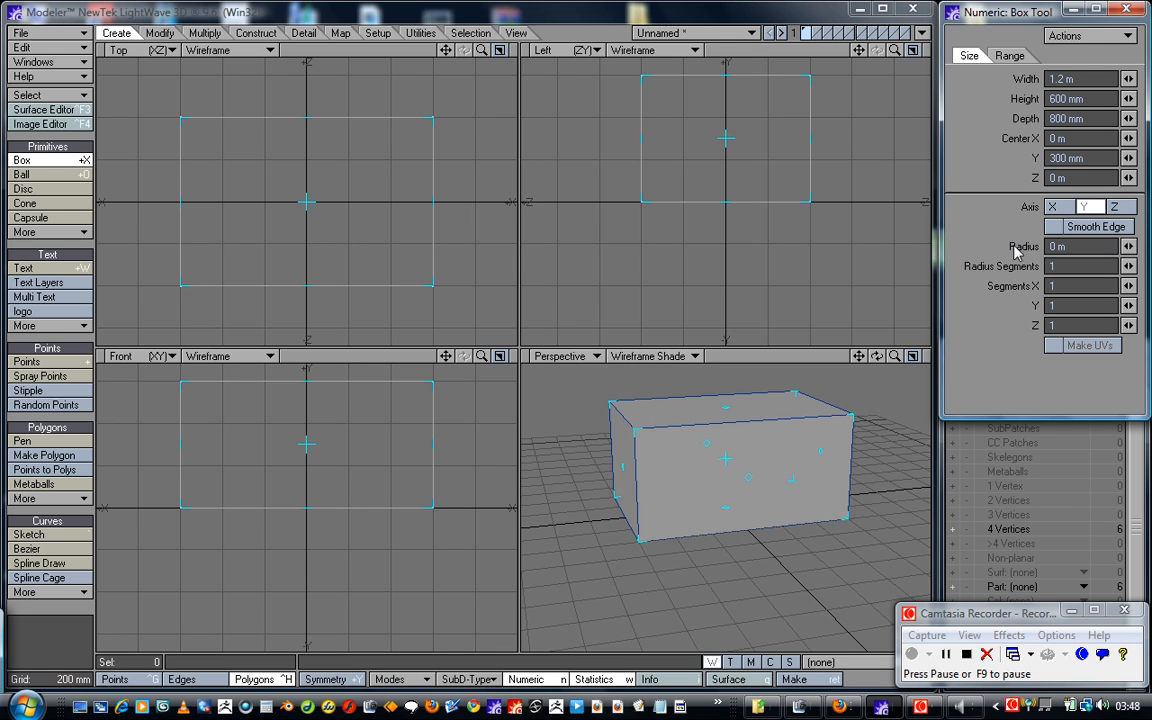
{"action": "left_click", "coordinate": [1055, 227]}
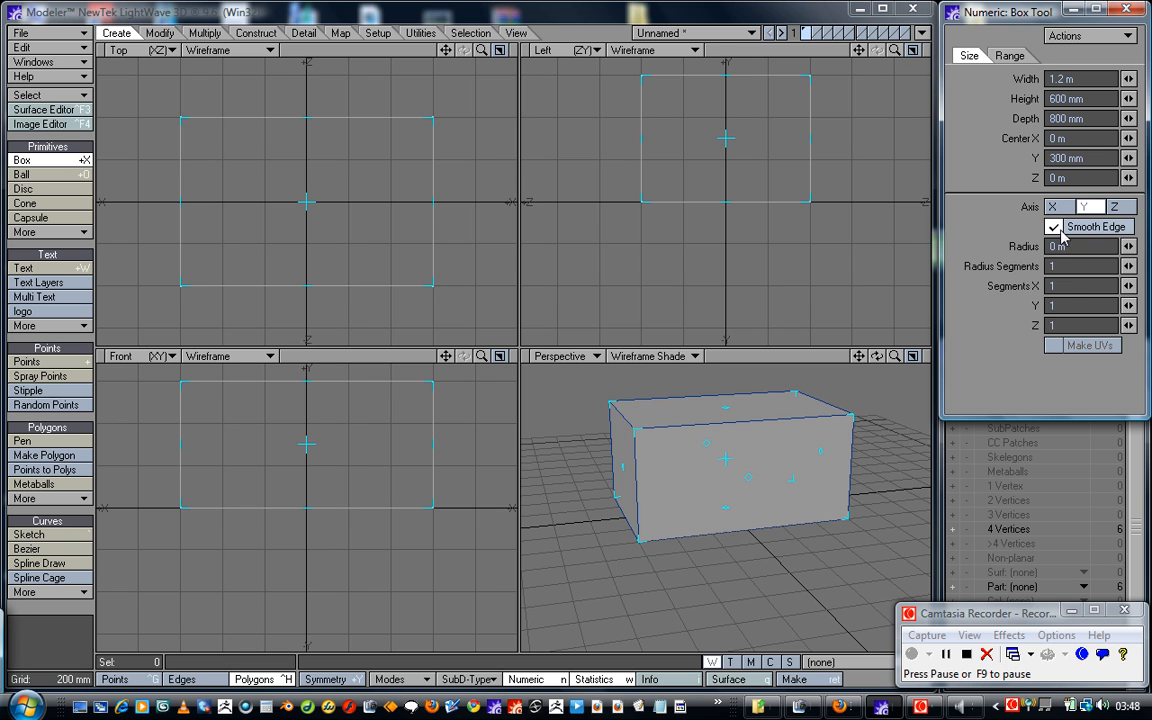
{"action": "left_click_drag", "start_coordinate": [1128, 246], "coordinate": [1146, 246]}
{"action": "left_click_drag", "start_coordinate": [895, 356], "coordinate": [975, 356]}
{"action": "left_click_drag", "start_coordinate": [860, 357], "coordinate": [940, 470]}
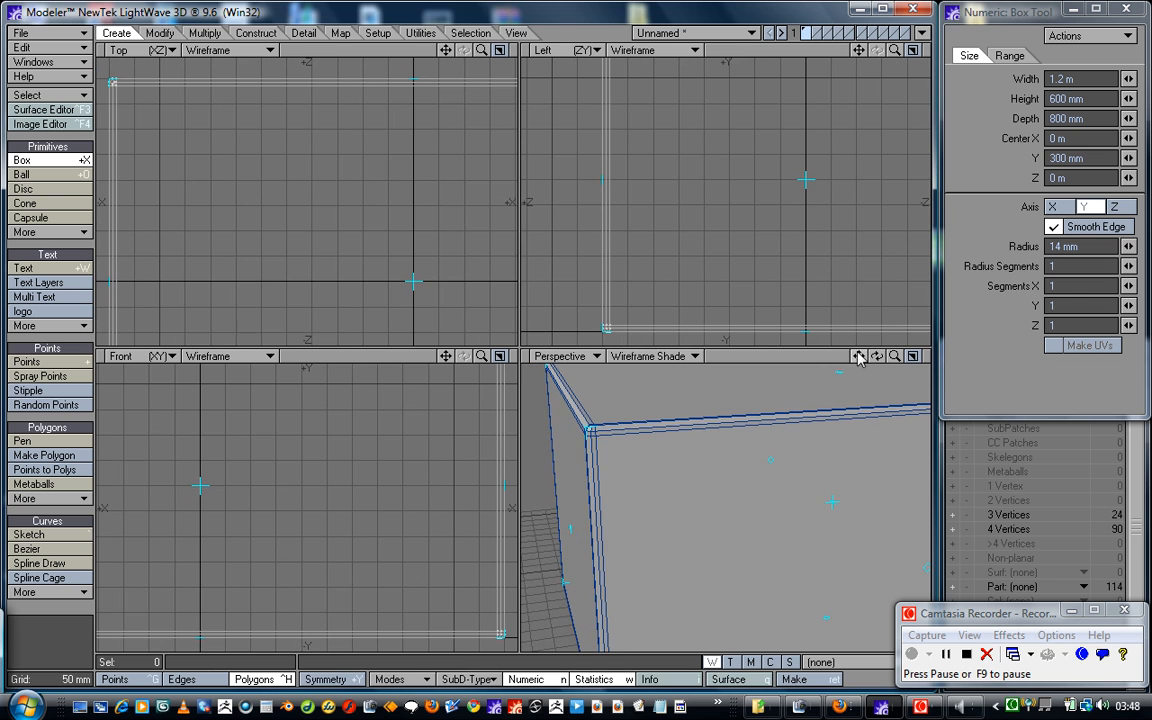
{"action": "mouse_move", "coordinate": [878, 357]}
{"action": "left_mouse_down"}
{"action": "mouse_move", "coordinate": [905, 360]}
{"action": "mouse_move", "coordinate": [882, 360]}
{"action": "left_mouse_up"}
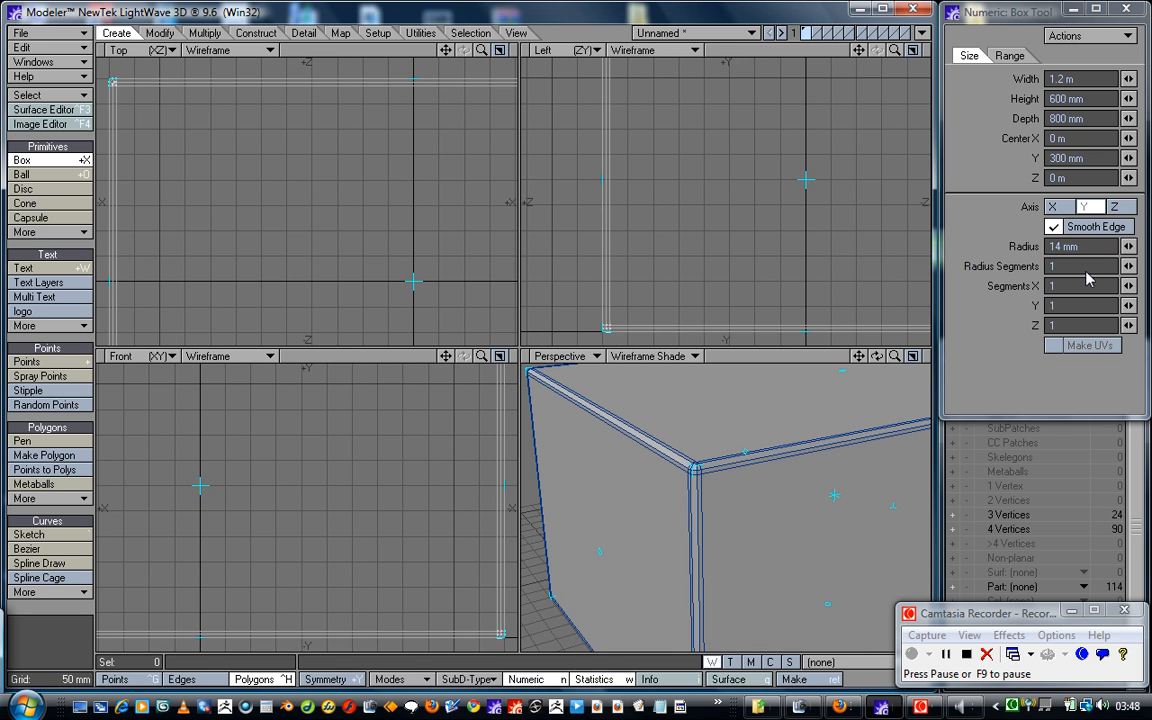
{"action": "left_click_drag", "start_coordinate": [1129, 267], "coordinate": [1140, 246]}
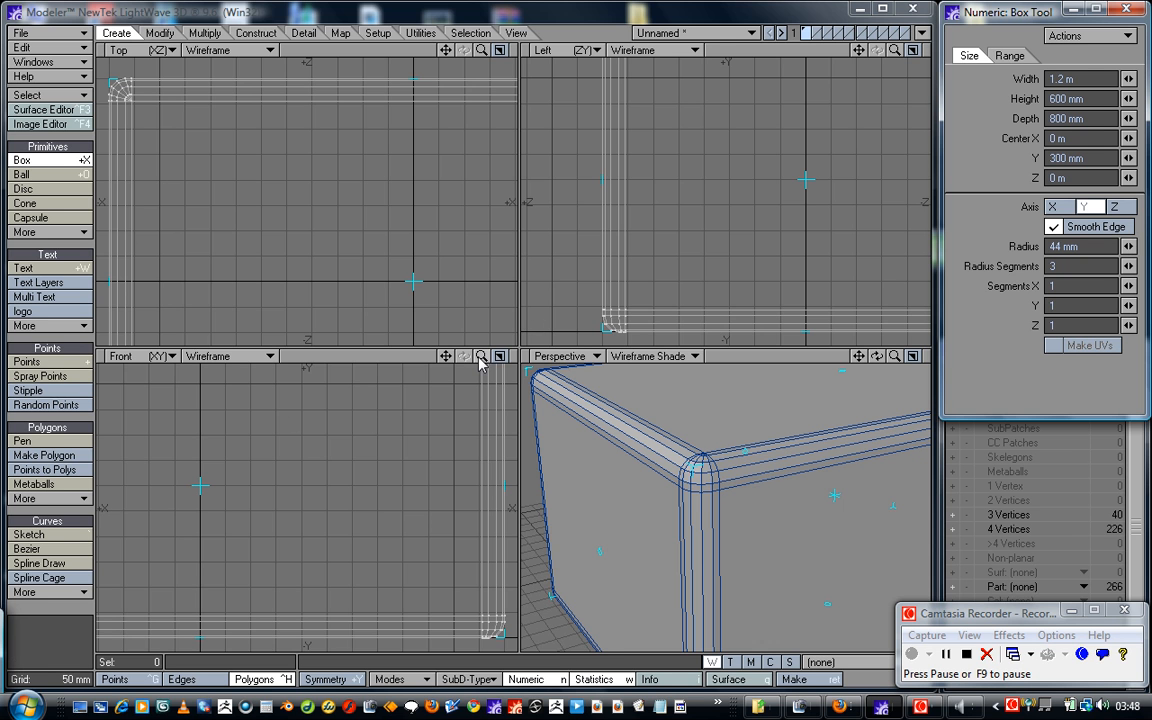
Divide the box into 3 X, 2 Y and 3 Z segments and finish the Box tool.
{"action": "key", "text": "a"}
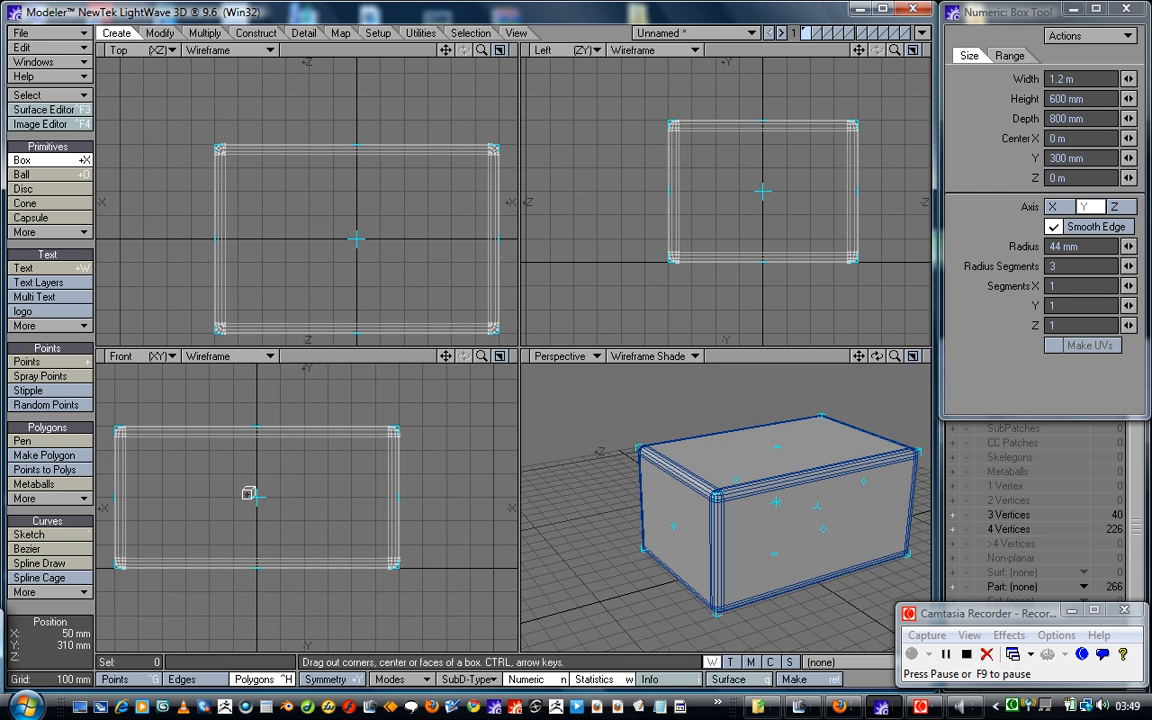
{"action": "key", "text": "Right"}
{"action": "key", "text": "Right"}
{"action": "key", "text": "Right"}
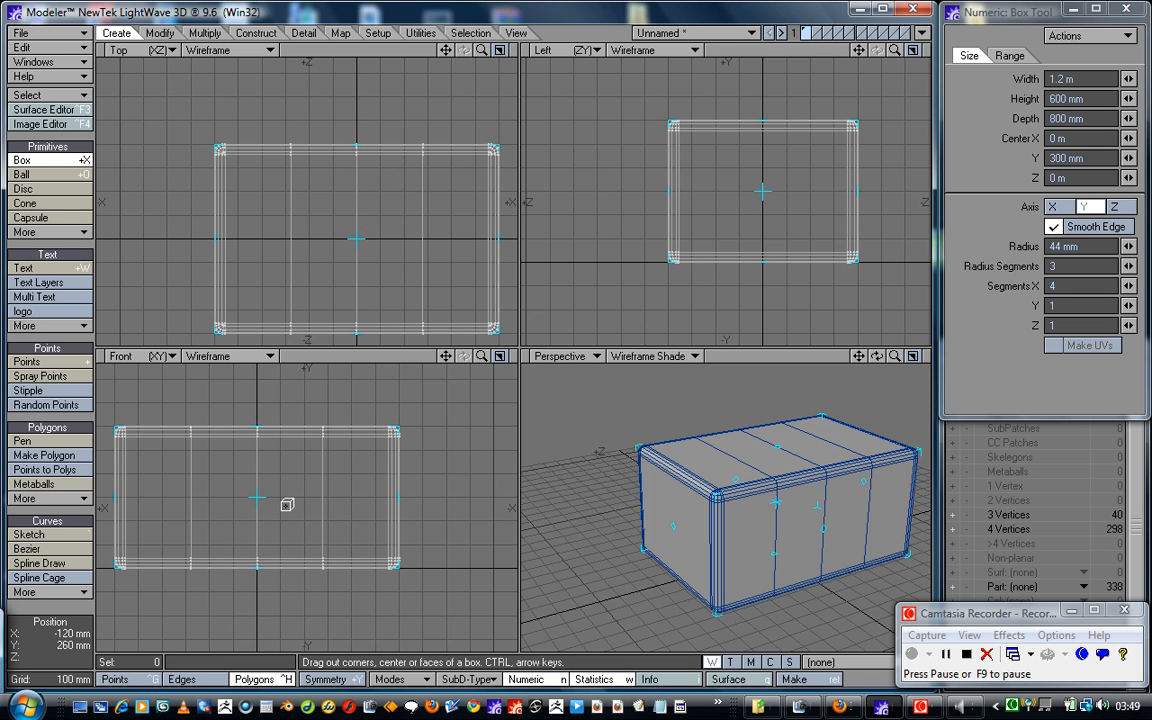
{"action": "key", "text": "Up"}
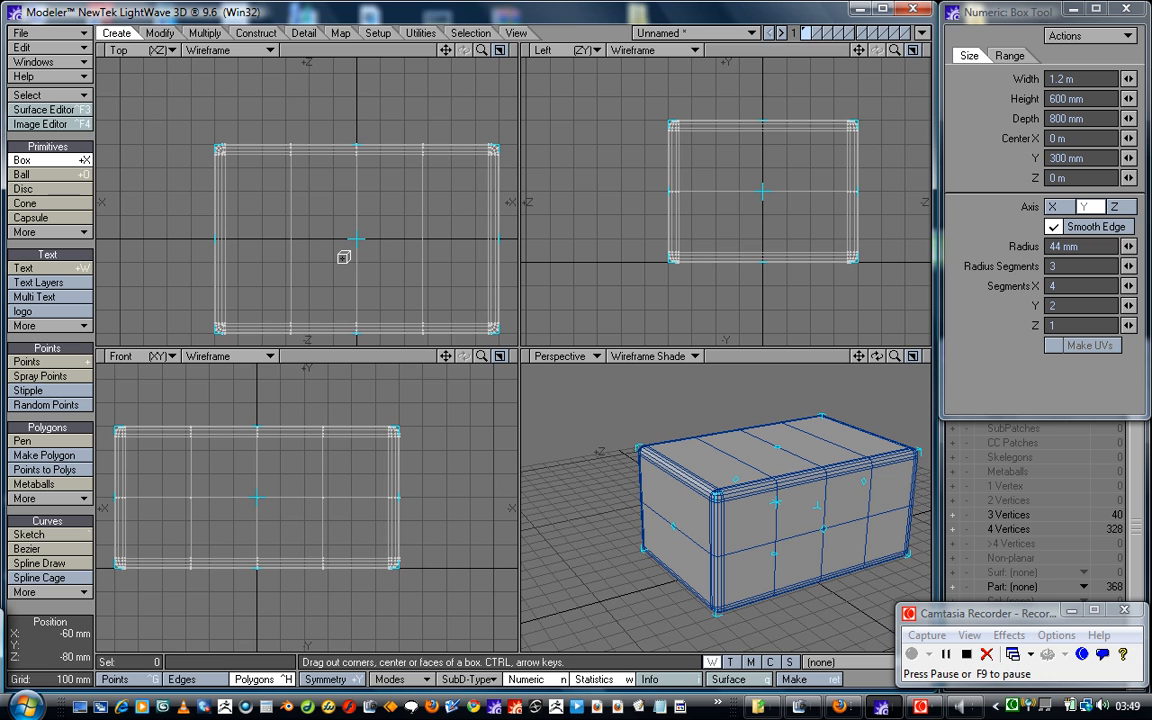
{"action": "key", "text": "Up"}
{"action": "key", "text": "Up"}
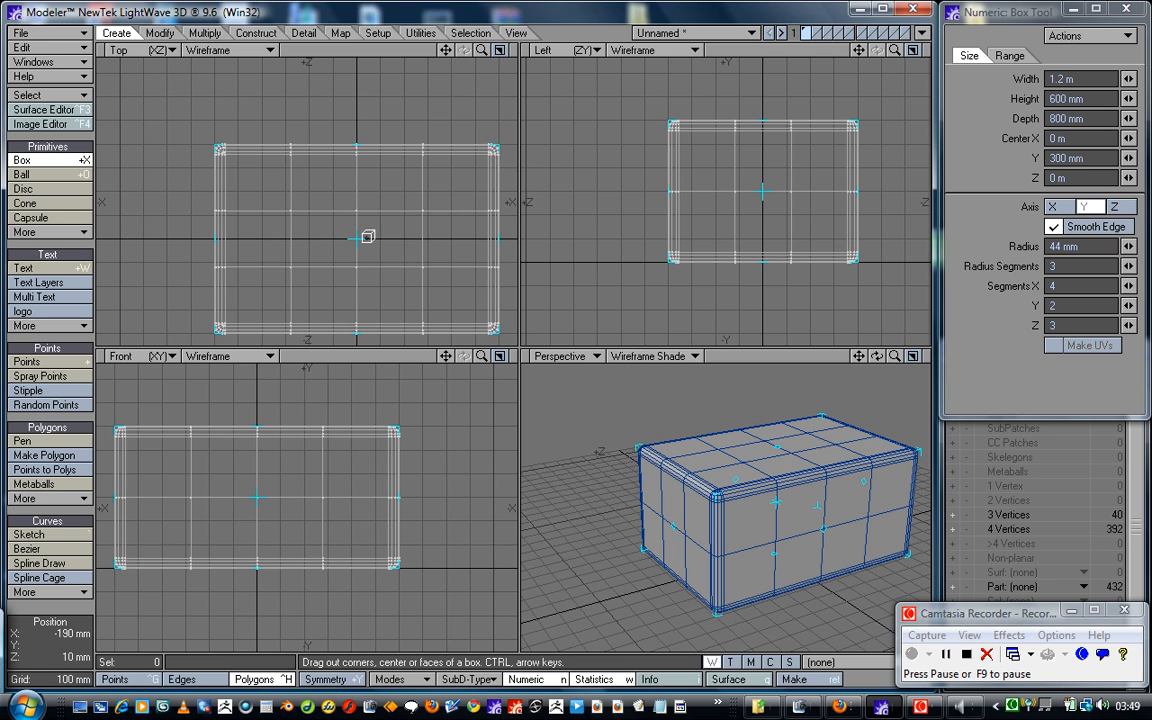
{"action": "key", "text": "Left"}
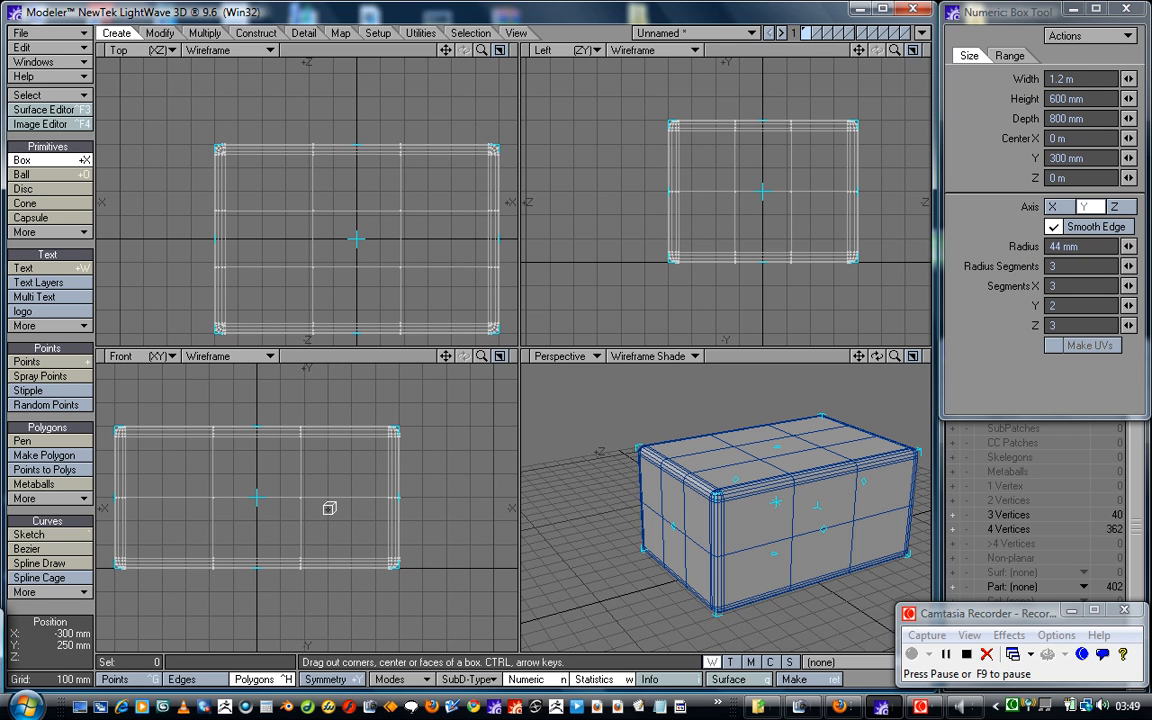
{"action": "key", "text": "space"}
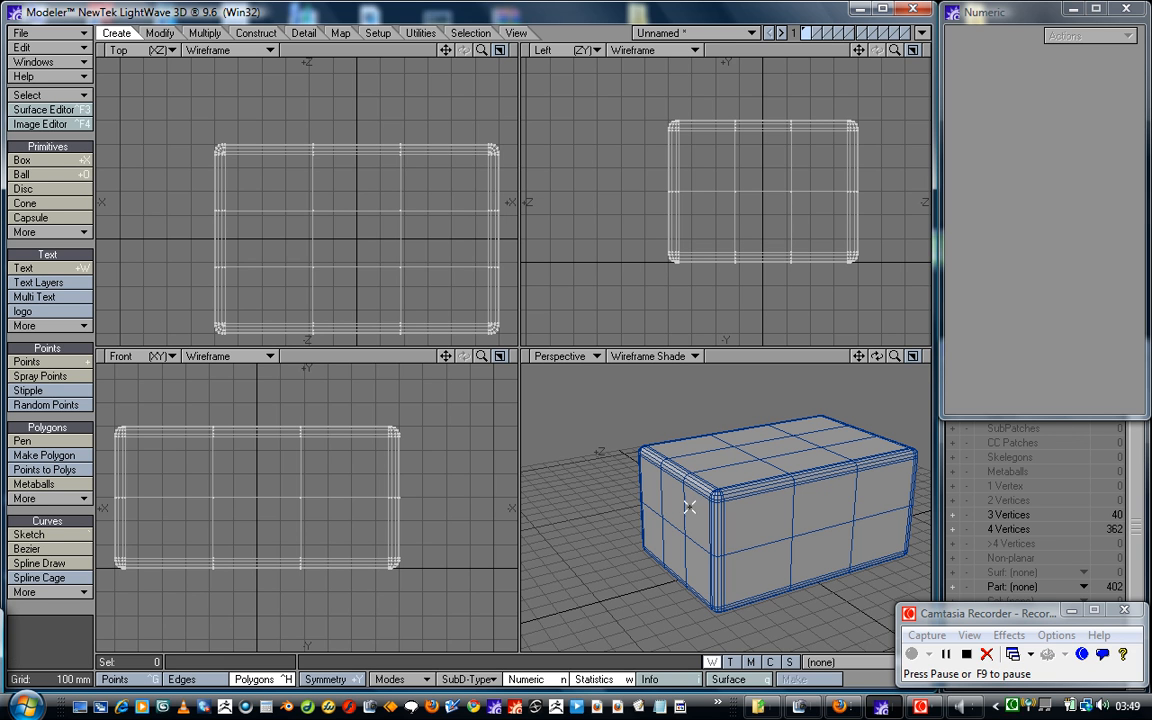
View the box as a background layer from the empty second layer and return to the first layer.
{"action": "left_click_drag", "start_coordinate": [877, 356], "coordinate": [905, 358]}
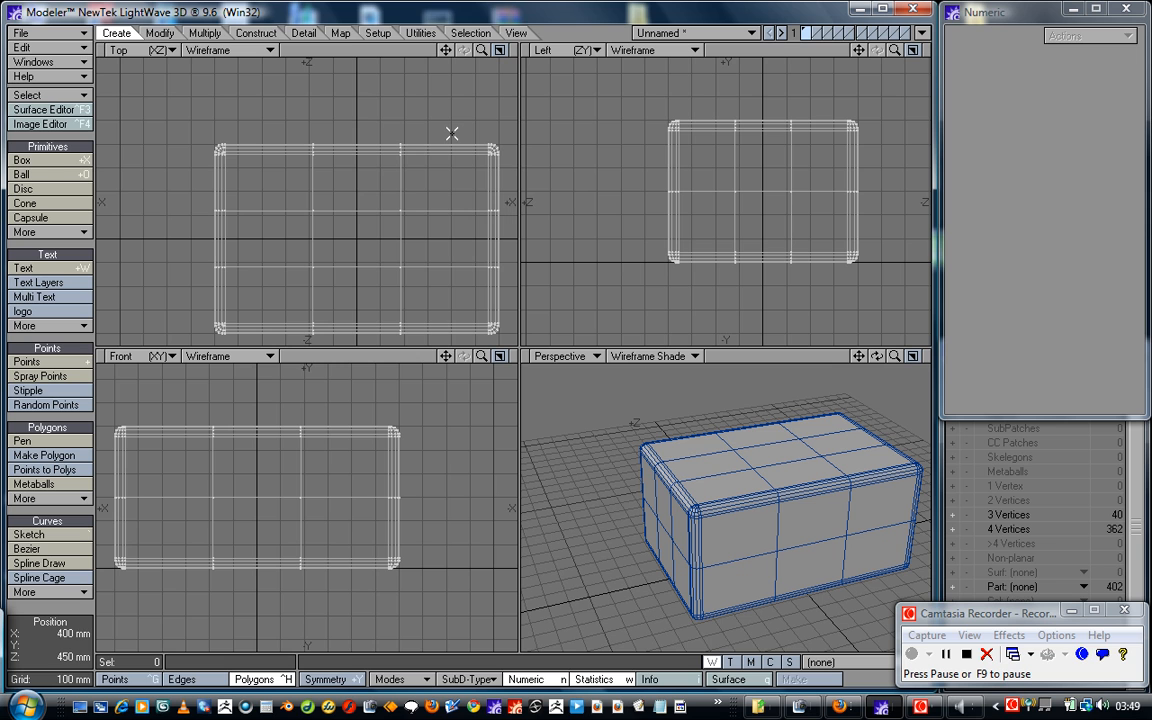
{"action": "left_click", "coordinate": [817, 35]}
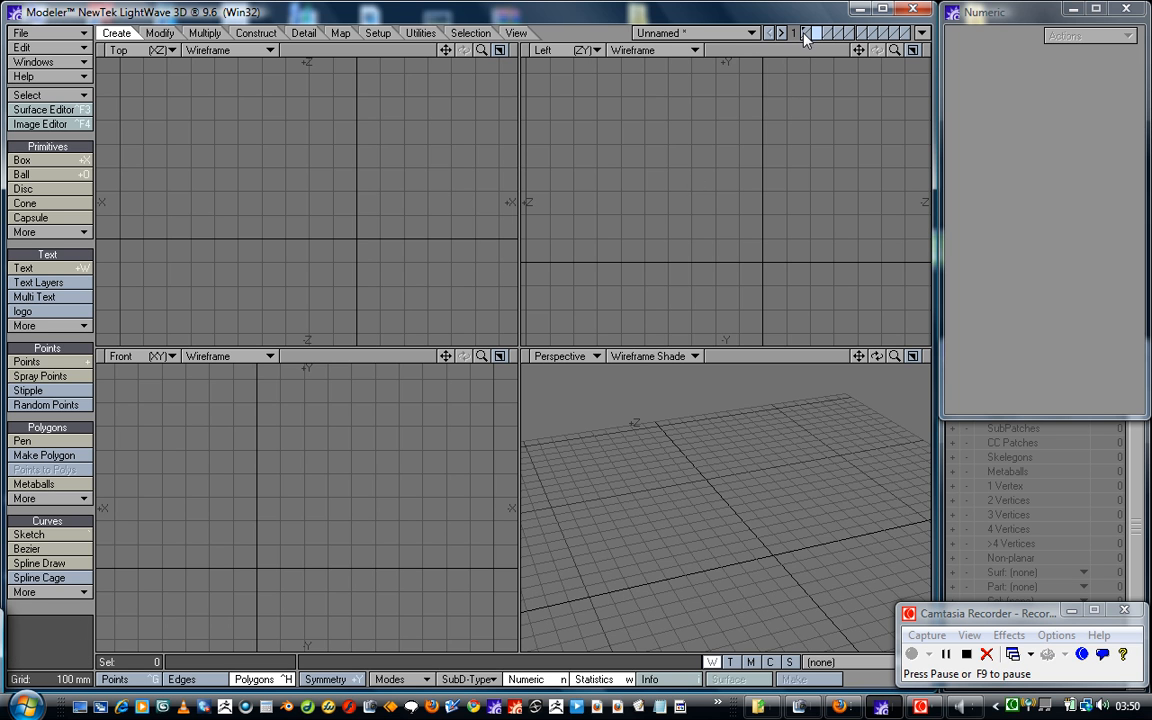
{"action": "left_click", "coordinate": [808, 40]}
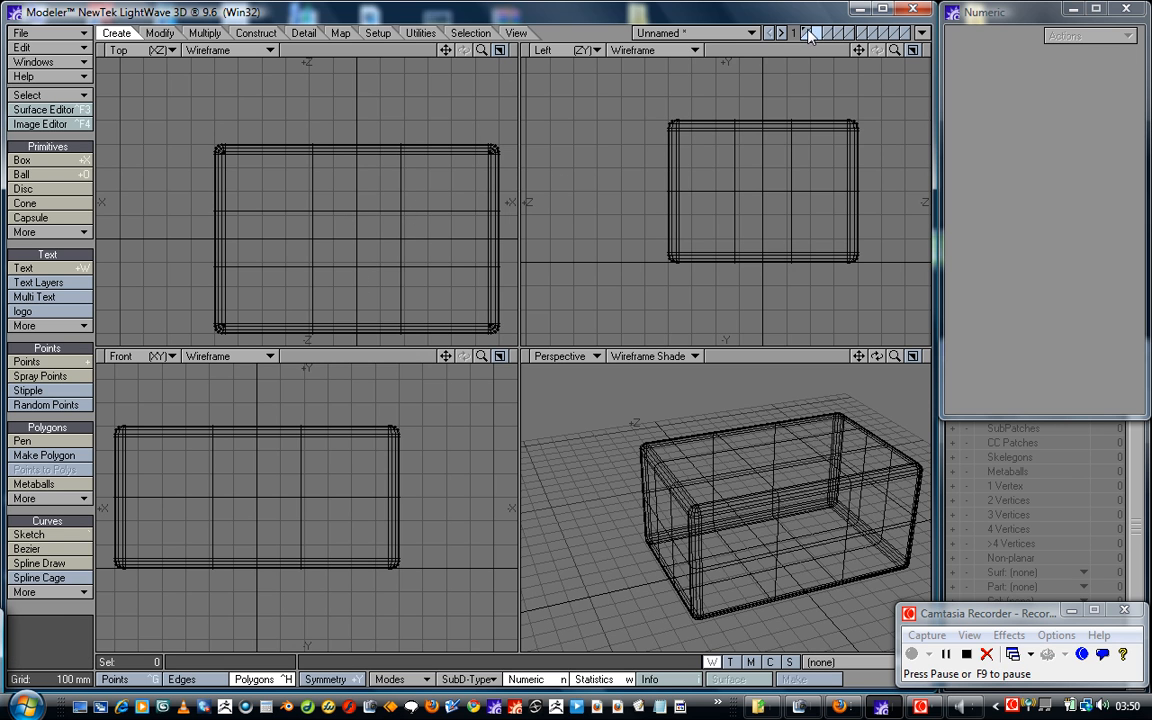
{"action": "left_click", "coordinate": [805, 33]}
Try moving the polygons selected across the box's top view, undo the move and clear the selection.
{"action": "mouse_move", "coordinate": [376, 211]}
{"action": "left_mouse_down"}
{"action": "mouse_move", "coordinate": [324, 224]}
{"action": "mouse_move", "coordinate": [327, 278]}
{"action": "mouse_move", "coordinate": [397, 301]}
{"action": "left_mouse_up"}
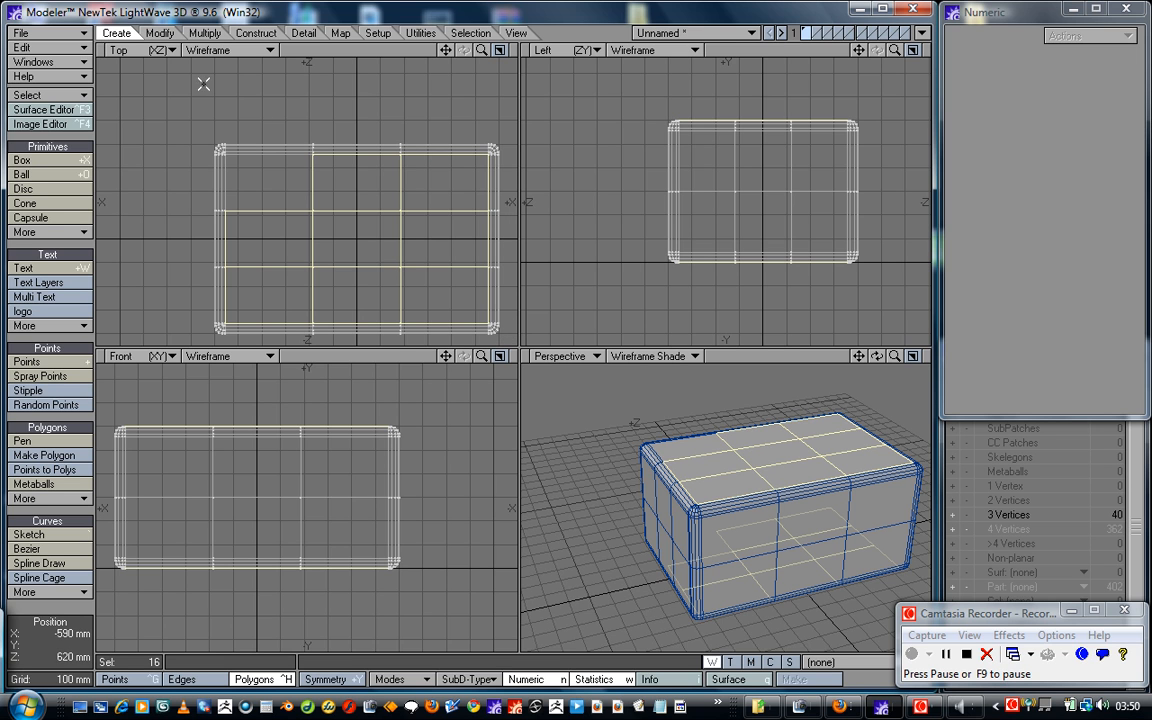
{"action": "left_click", "coordinate": [160, 34]}
{"action": "left_click", "coordinate": [30, 163]}
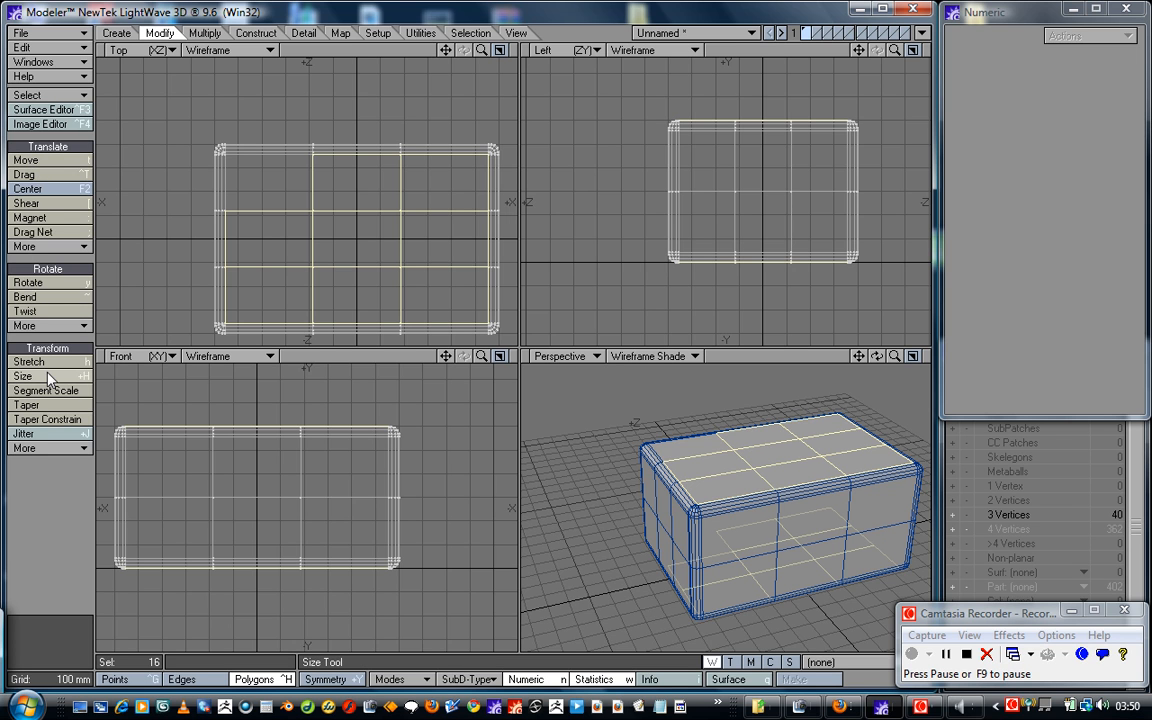
{"action": "left_click", "coordinate": [27, 166]}
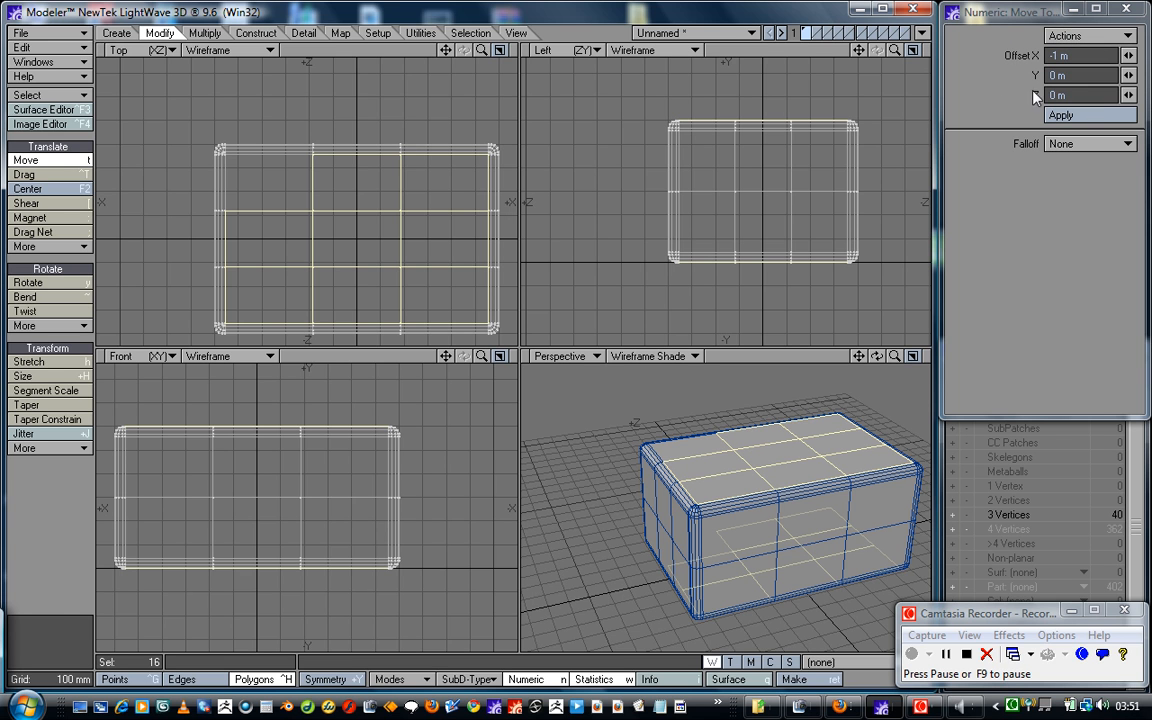
{"action": "mouse_move", "coordinate": [342, 252]}
{"action": "left_mouse_down"}
{"action": "mouse_move", "coordinate": [395, 247]}
{"action": "mouse_move", "coordinate": [354, 244]}
{"action": "mouse_move", "coordinate": [351, 221]}
{"action": "mouse_move", "coordinate": [356, 245]}
{"action": "left_mouse_up"}
{"action": "left_click_drag", "start_coordinate": [336, 247], "coordinate": [342, 247]}
{"action": "key", "text": "ctrl+z"}
{"action": "left_click", "coordinate": [48, 527]}
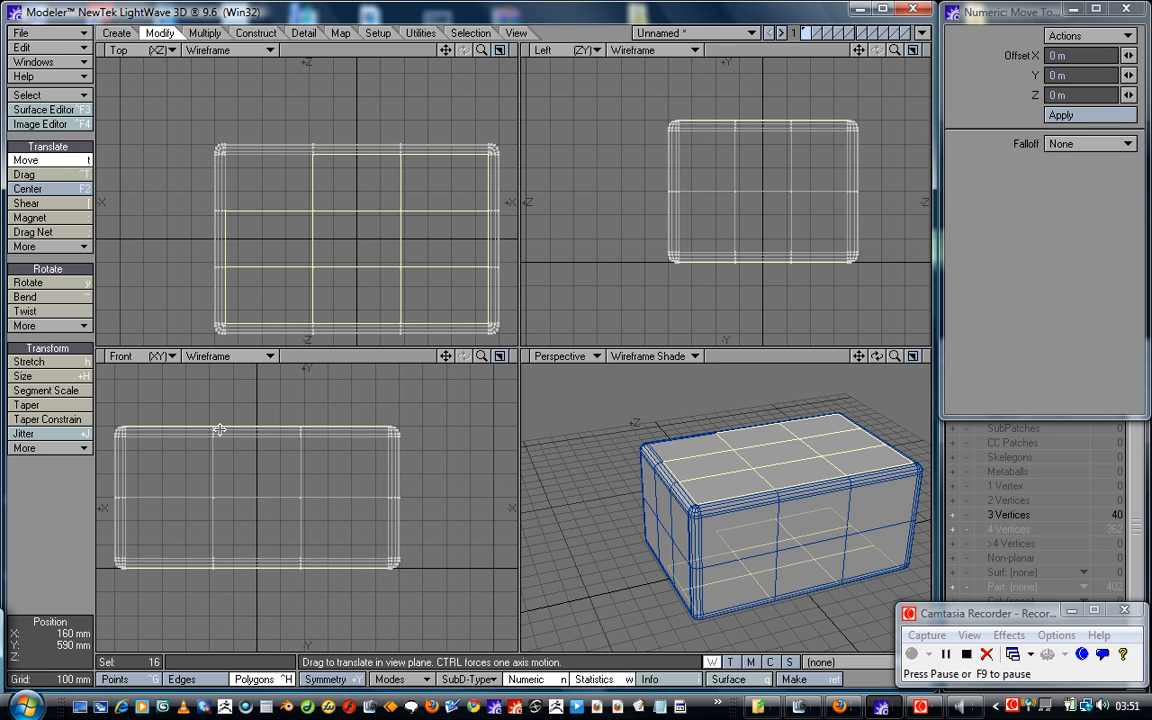
{"action": "key", "text": "space"}
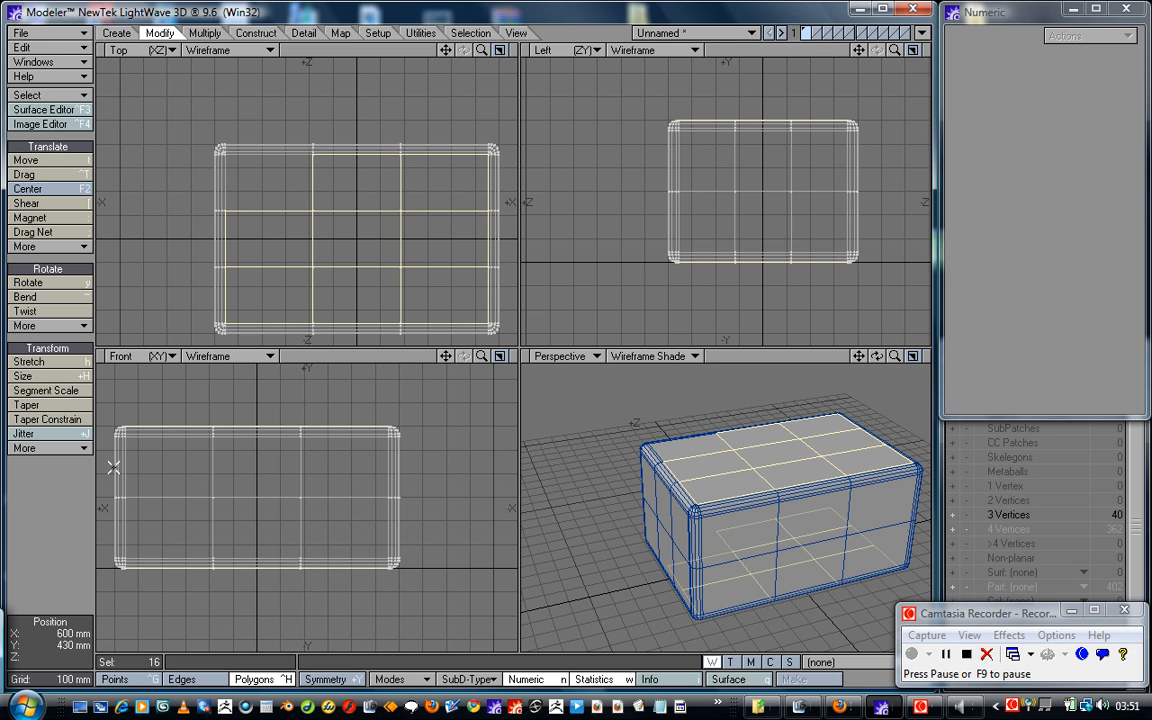
{"action": "left_click", "coordinate": [43, 459]}
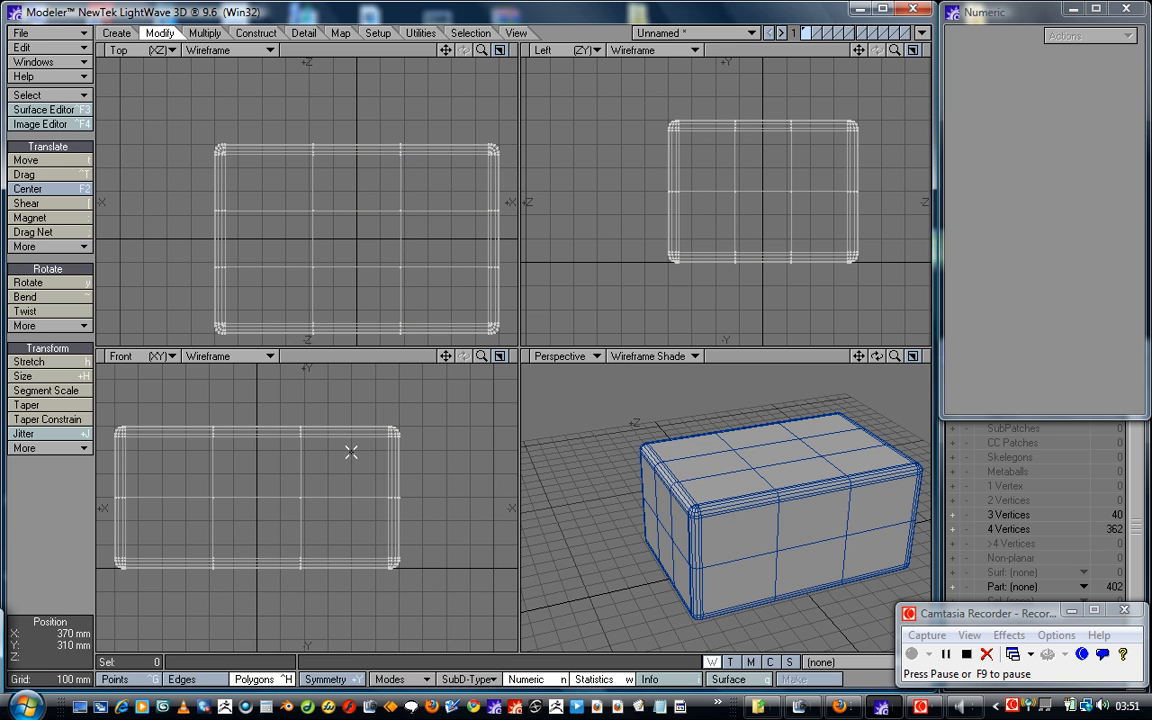
Select adjoining polygons across the box's top and front faces in the perspective view and clear the selection.
{"action": "mouse_move", "coordinate": [819, 452]}
{"action": "left_mouse_down"}
{"action": "mouse_move", "coordinate": [840, 490]}
{"action": "mouse_move", "coordinate": [818, 484]}
{"action": "mouse_move", "coordinate": [831, 464]}
{"action": "mouse_move", "coordinate": [798, 455]}
{"action": "mouse_move", "coordinate": [764, 487]}
{"action": "mouse_move", "coordinate": [694, 483]}
{"action": "left_mouse_up"}
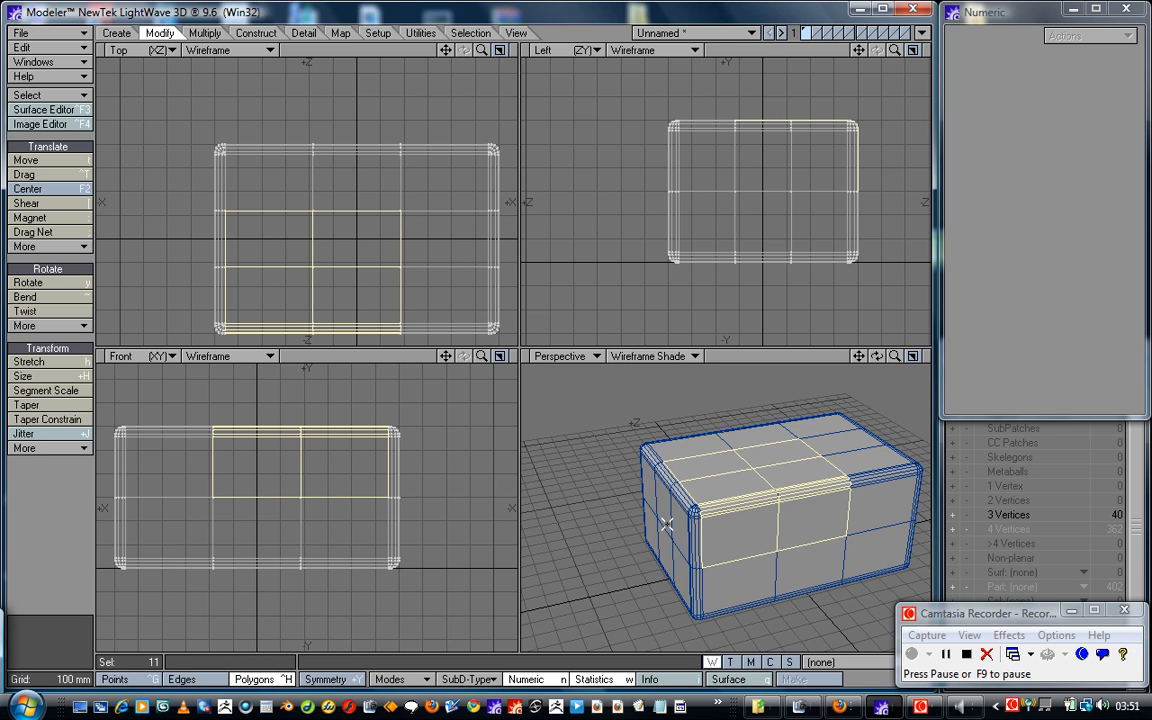
{"action": "key", "text": "/"}
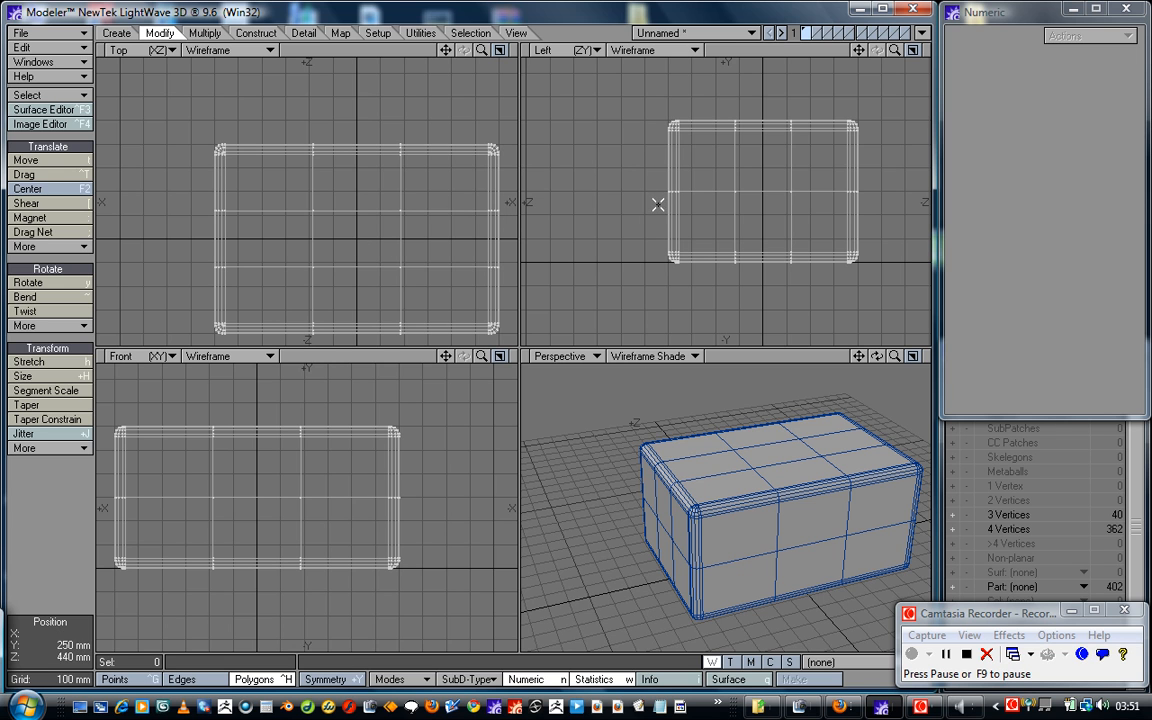
Move the whole unselected box by -10 mm along Z in the top view.
{"action": "left_click", "coordinate": [42, 161]}
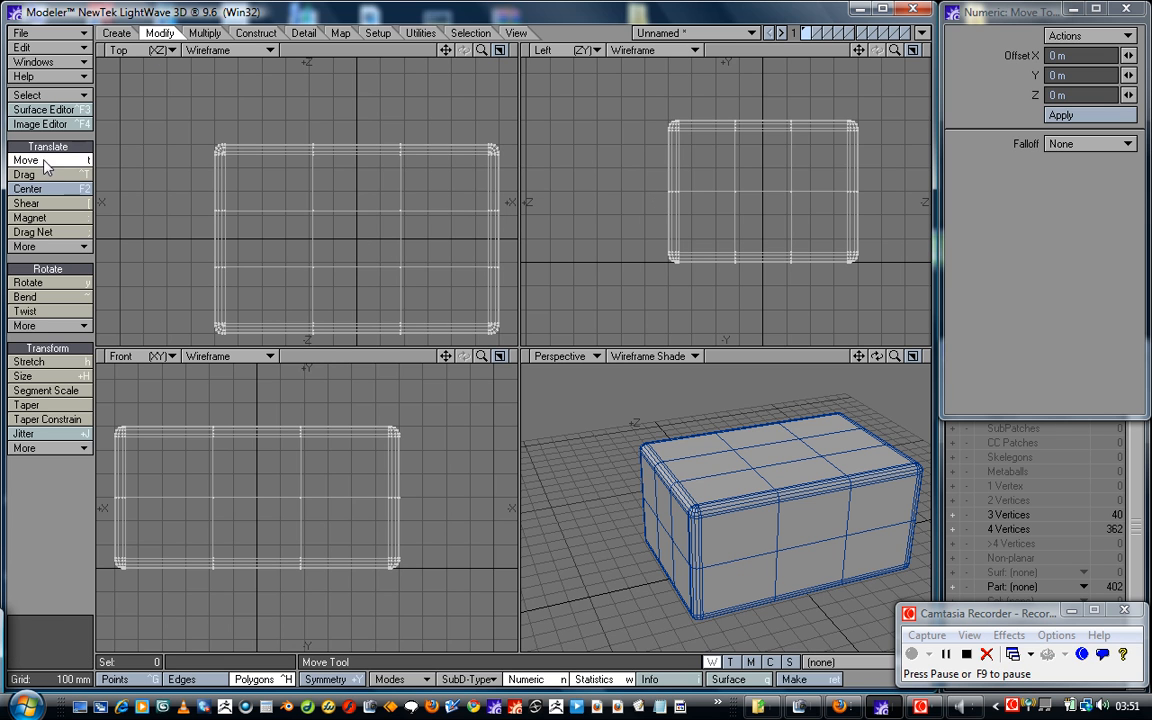
{"action": "mouse_move", "coordinate": [322, 215]}
{"action": "left_mouse_down"}
{"action": "mouse_move", "coordinate": [274, 148]}
{"action": "mouse_move", "coordinate": [343, 148]}
{"action": "mouse_move", "coordinate": [343, 235]}
{"action": "mouse_move", "coordinate": [326, 200]}
{"action": "mouse_move", "coordinate": [322, 218]}
{"action": "left_mouse_up"}
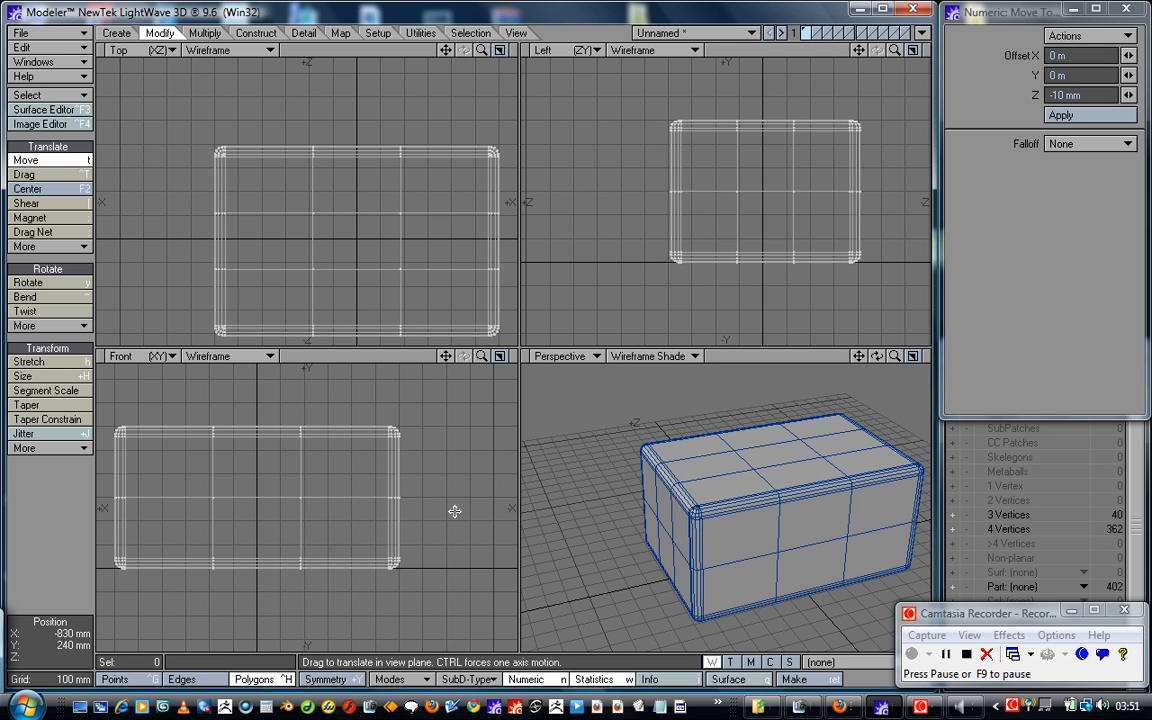
Check the Action Center modes, try rotating the box 1° about the Y axis near the origin, and undo the rotation.
{"action": "left_click", "coordinate": [391, 681]}
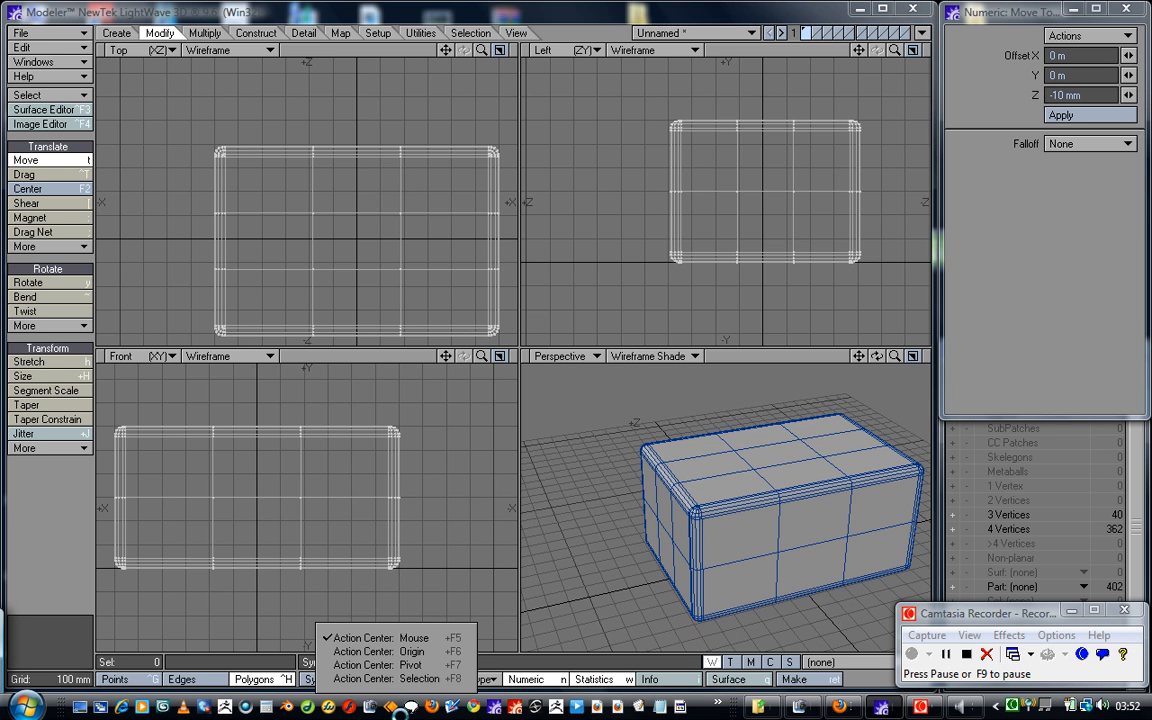
{"action": "left_click", "coordinate": [427, 650]}
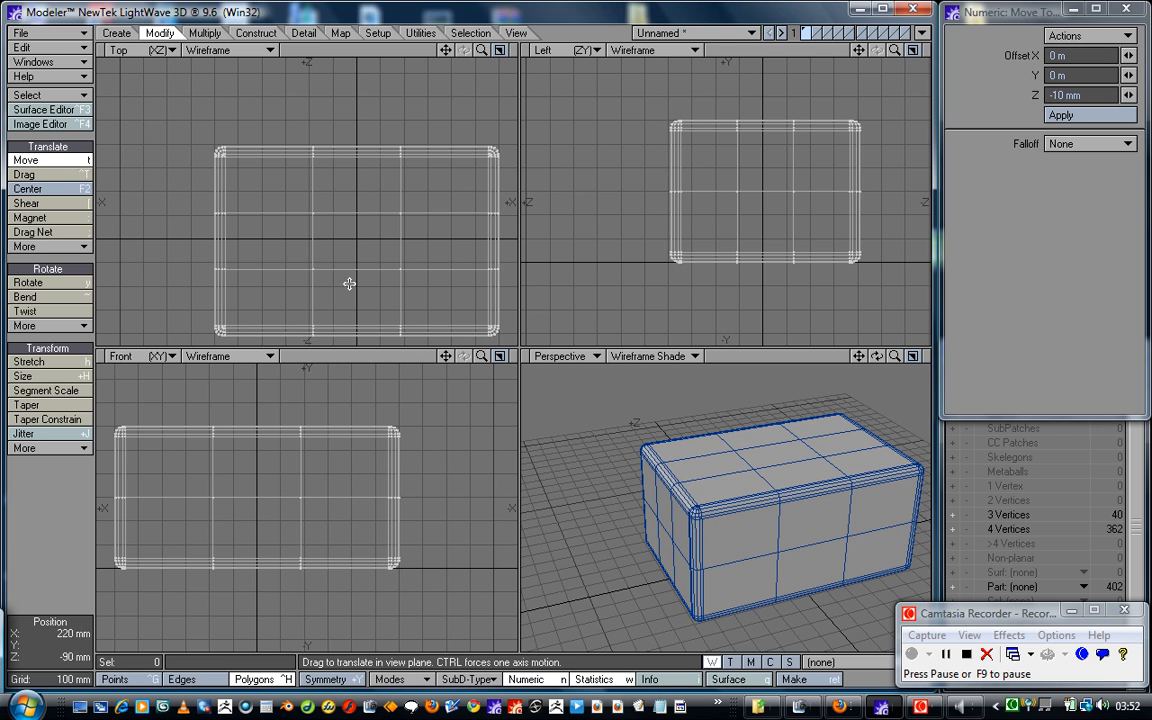
{"action": "left_click", "coordinate": [58, 285]}
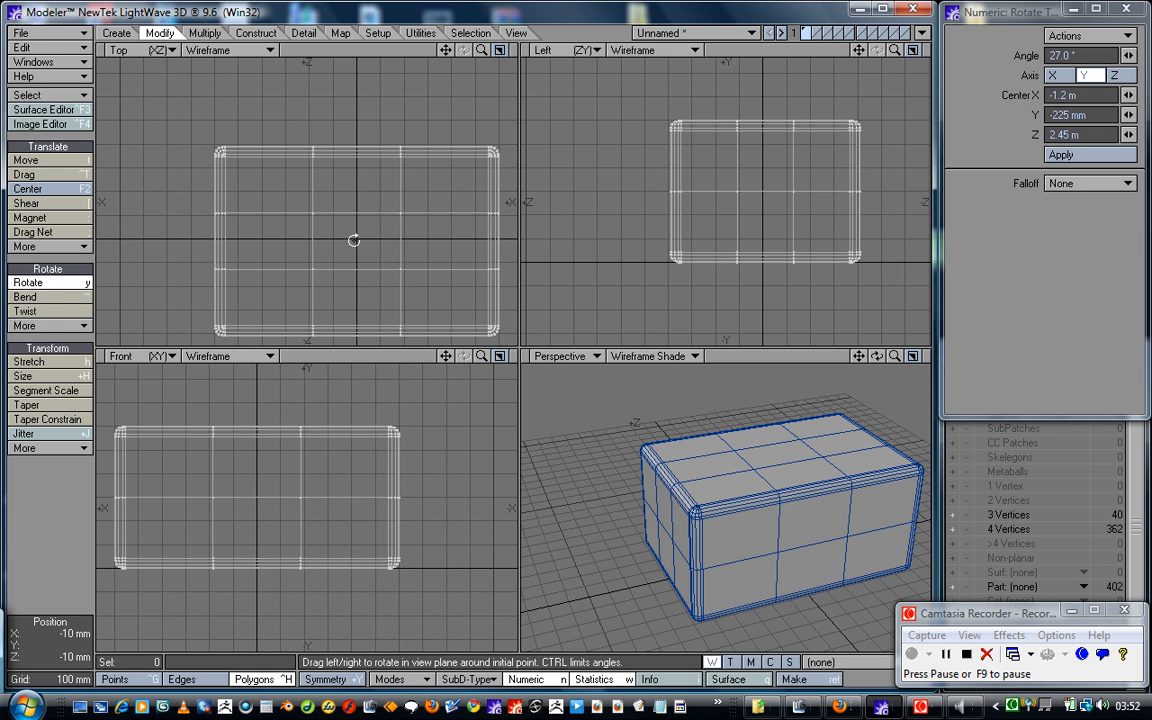
{"action": "mouse_move", "coordinate": [355, 241]}
{"action": "left_mouse_down"}
{"action": "mouse_move", "coordinate": [470, 241]}
{"action": "mouse_move", "coordinate": [330, 241]}
{"action": "mouse_move", "coordinate": [356, 241]}
{"action": "left_mouse_up"}
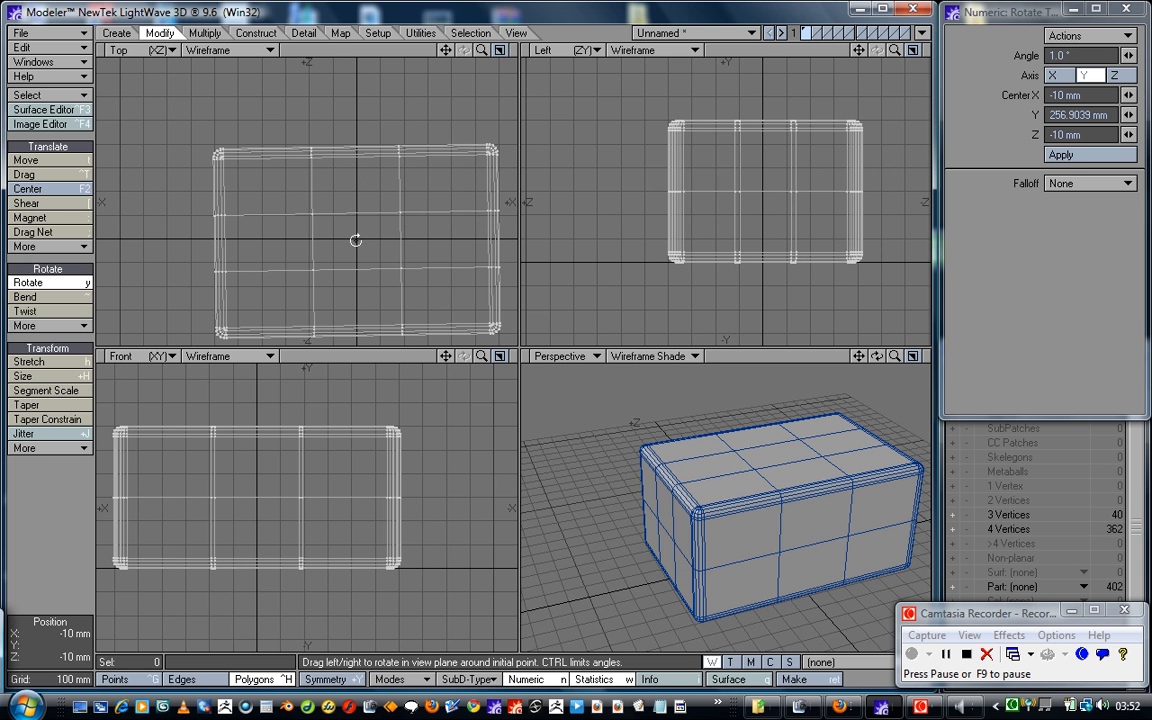
{"action": "key", "text": "ctrl+z"}
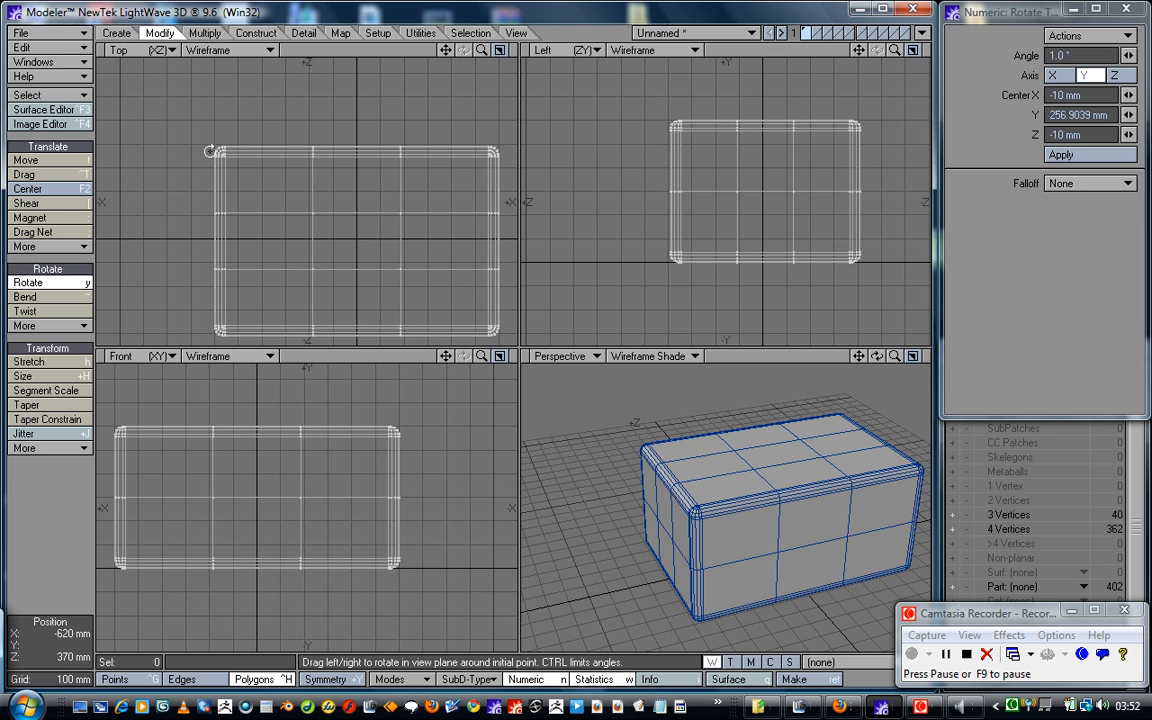
Try rotating the box -6° about its upper-left corner in the top view and bending it 61.4° from the left view, undoing both changes.
{"action": "mouse_move", "coordinate": [219, 150]}
{"action": "left_mouse_down"}
{"action": "mouse_move", "coordinate": [118, 150]}
{"action": "mouse_move", "coordinate": [294, 150]}
{"action": "mouse_move", "coordinate": [228, 150]}
{"action": "left_mouse_up"}
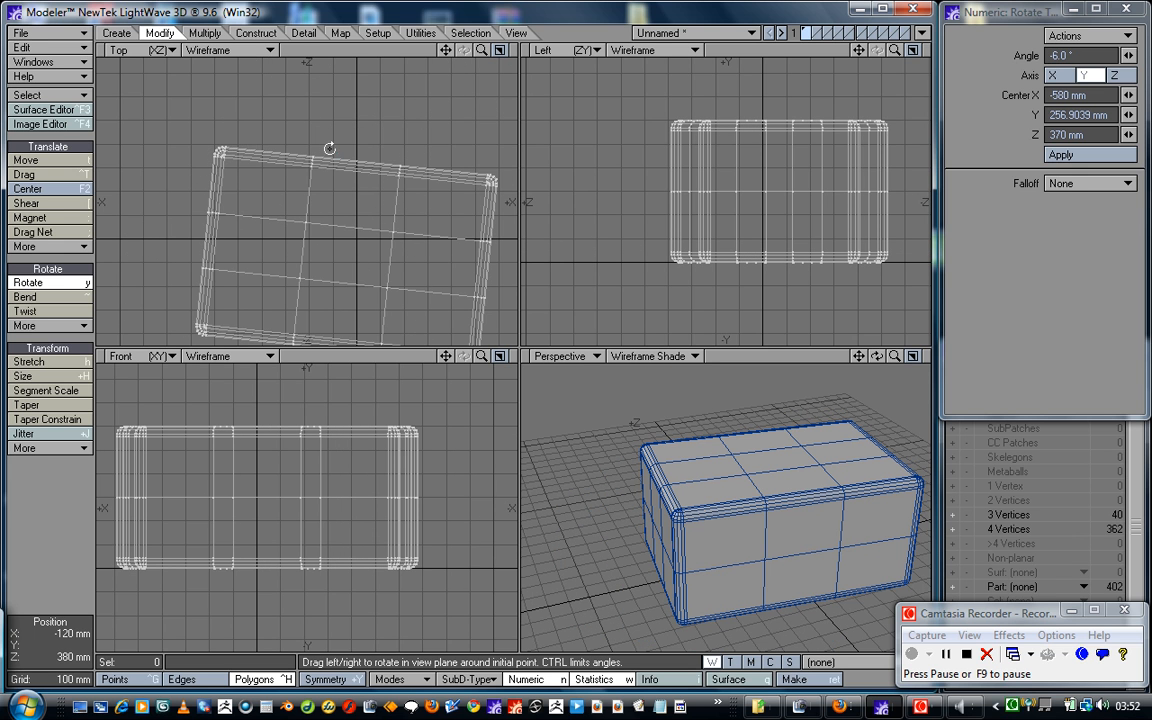
{"action": "key", "text": "u"}
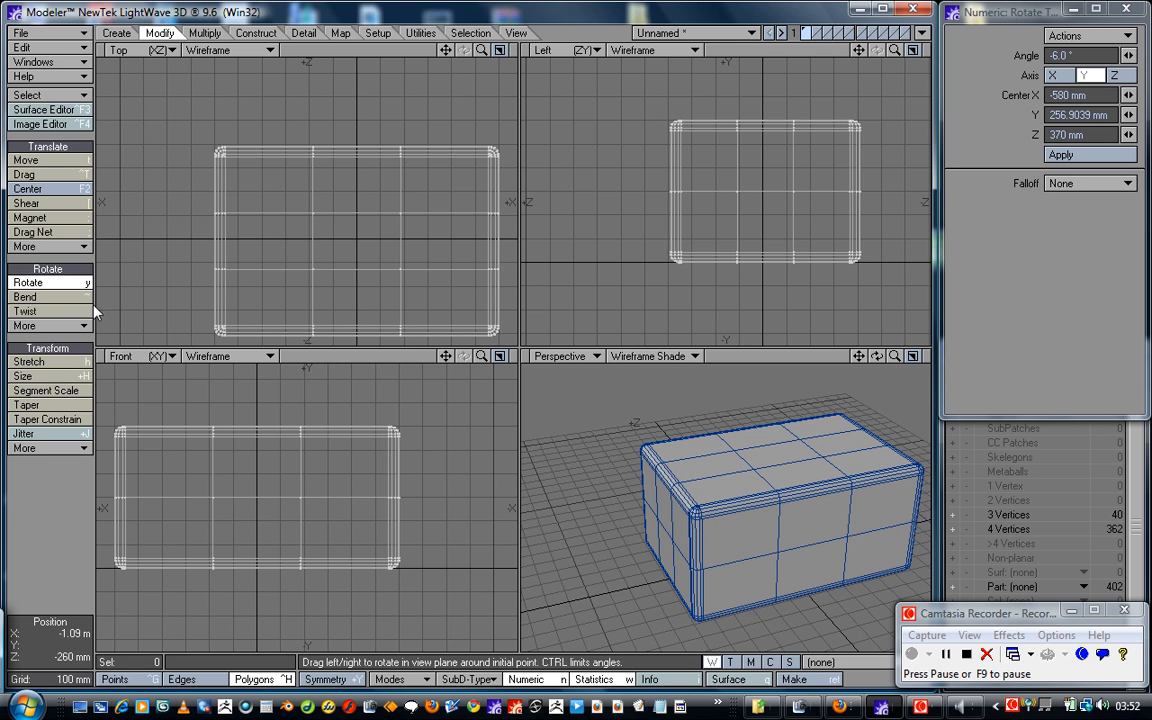
{"action": "left_click", "coordinate": [40, 297]}
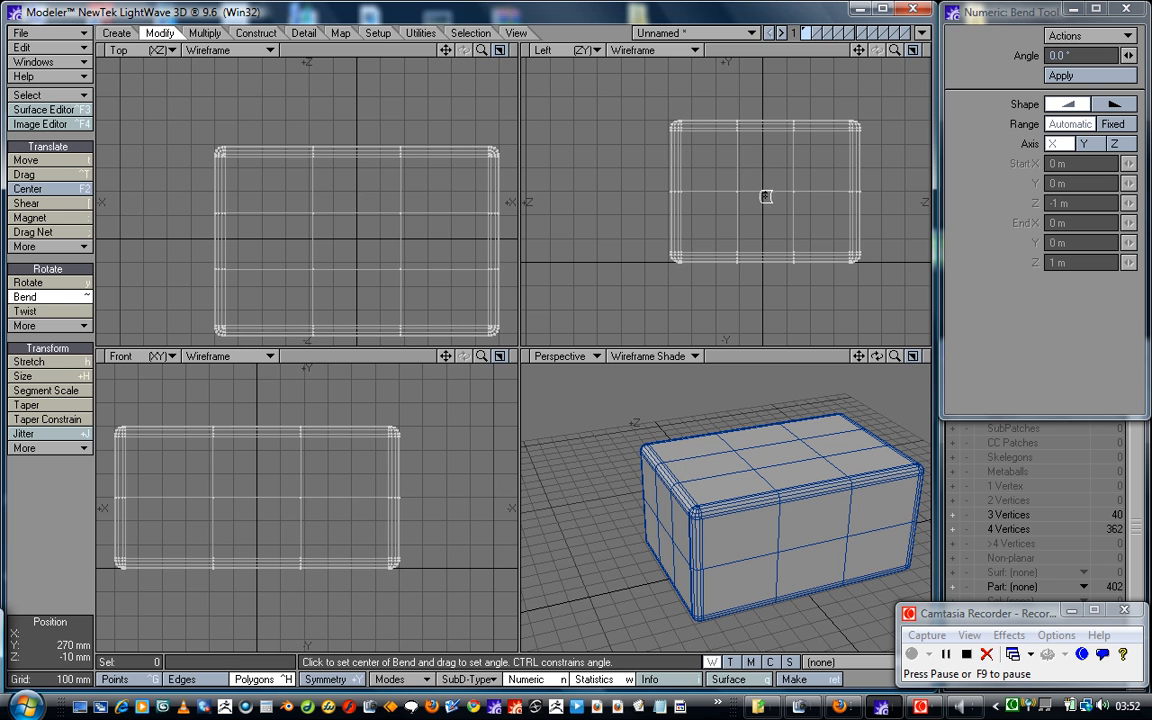
{"action": "left_click_drag", "start_coordinate": [765, 258], "coordinate": [794, 216]}
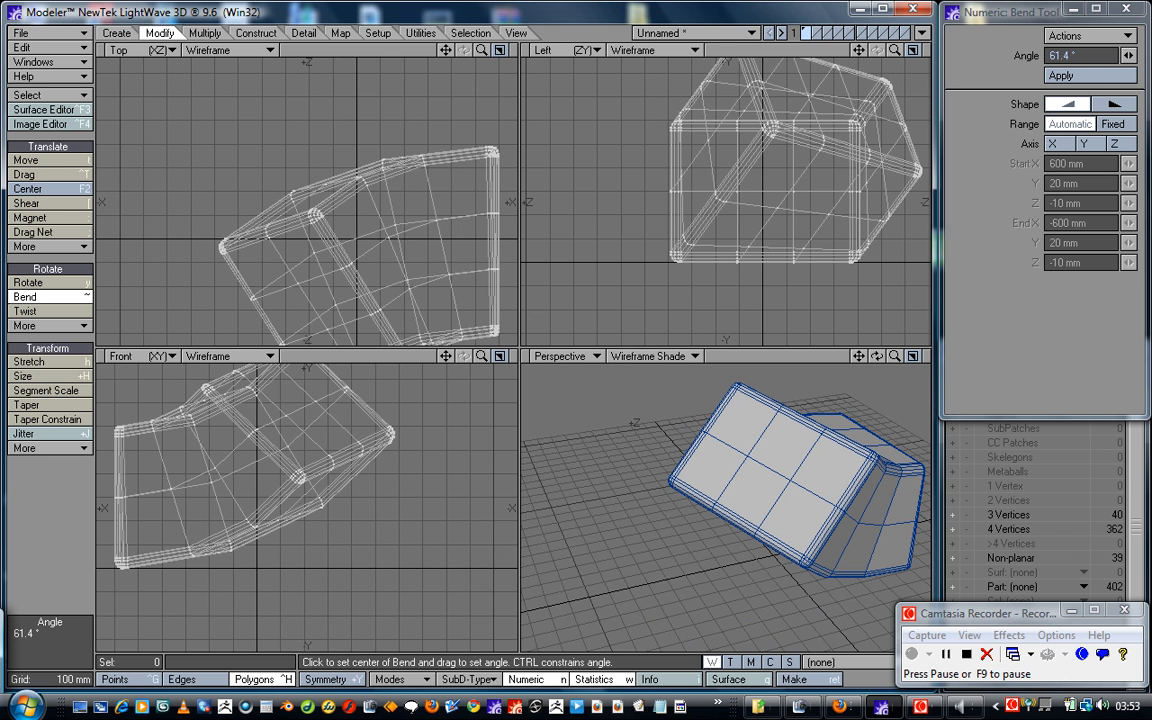
{"action": "key", "text": "u"}
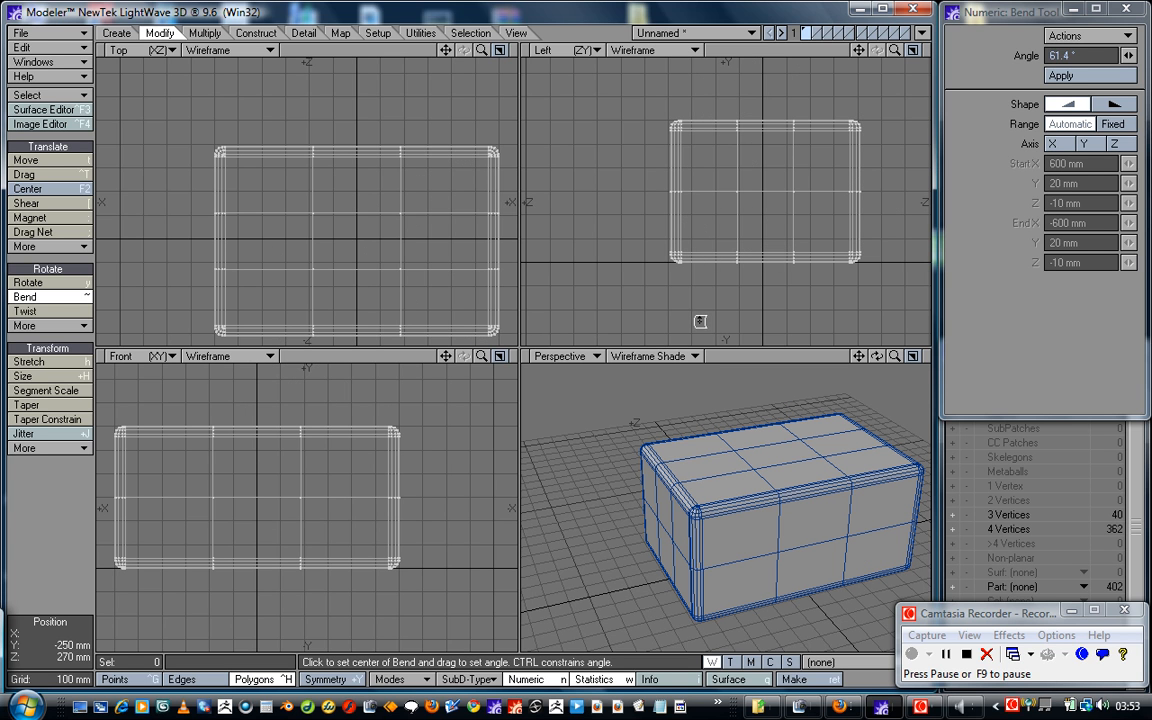
{"action": "key", "text": "space"}
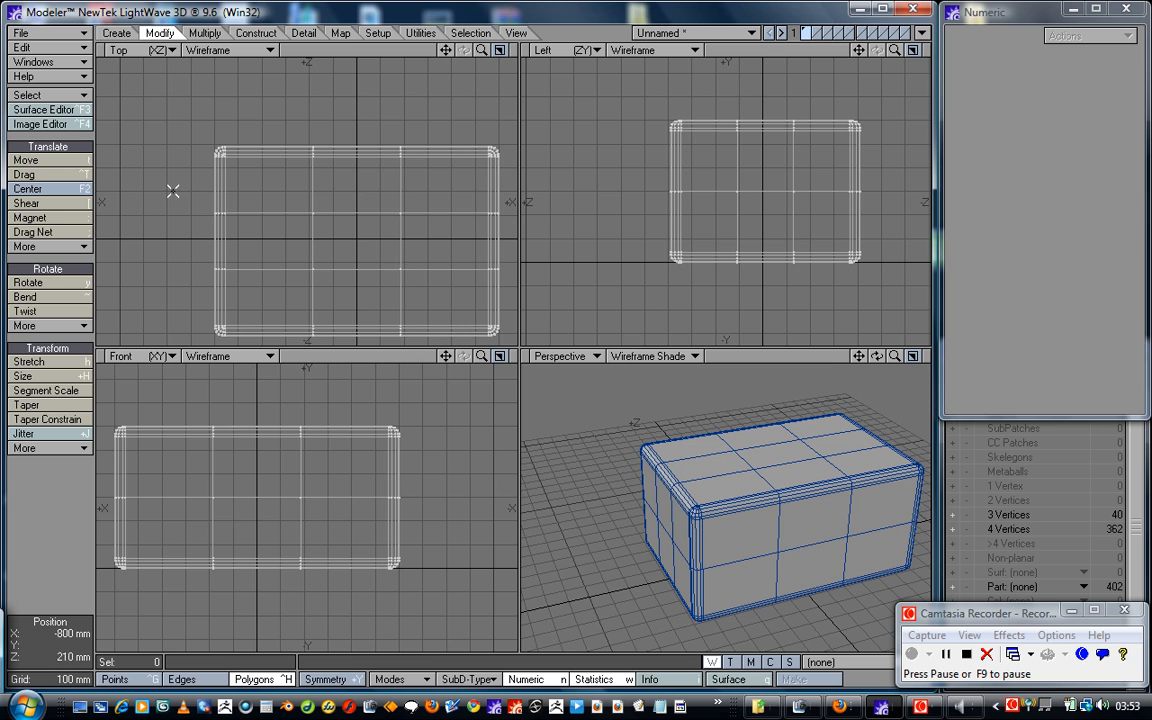
Bevel the box's central top polygon in successive stages, first shifting it 140 mm and finally 120 mm with a -10 mm inset, and deselect it.
{"action": "left_click", "coordinate": [795, 457]}
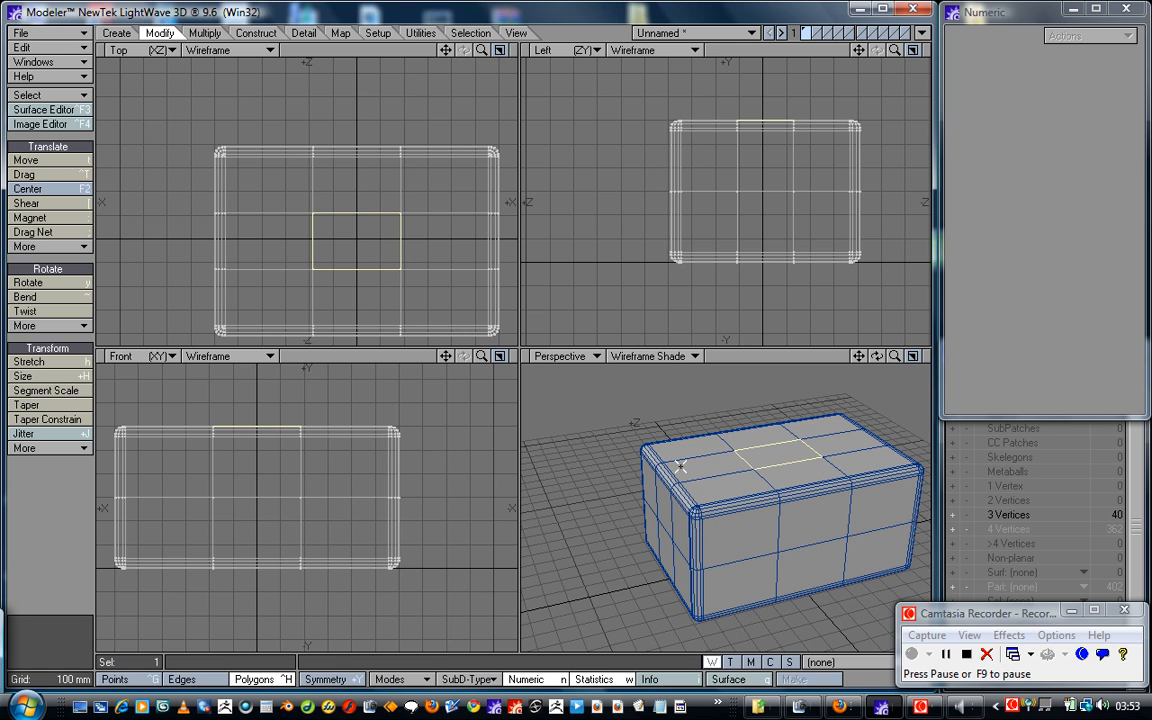
{"action": "key", "text": "b"}
{"action": "left_click_drag", "start_coordinate": [765, 441], "coordinate": [764, 425]}
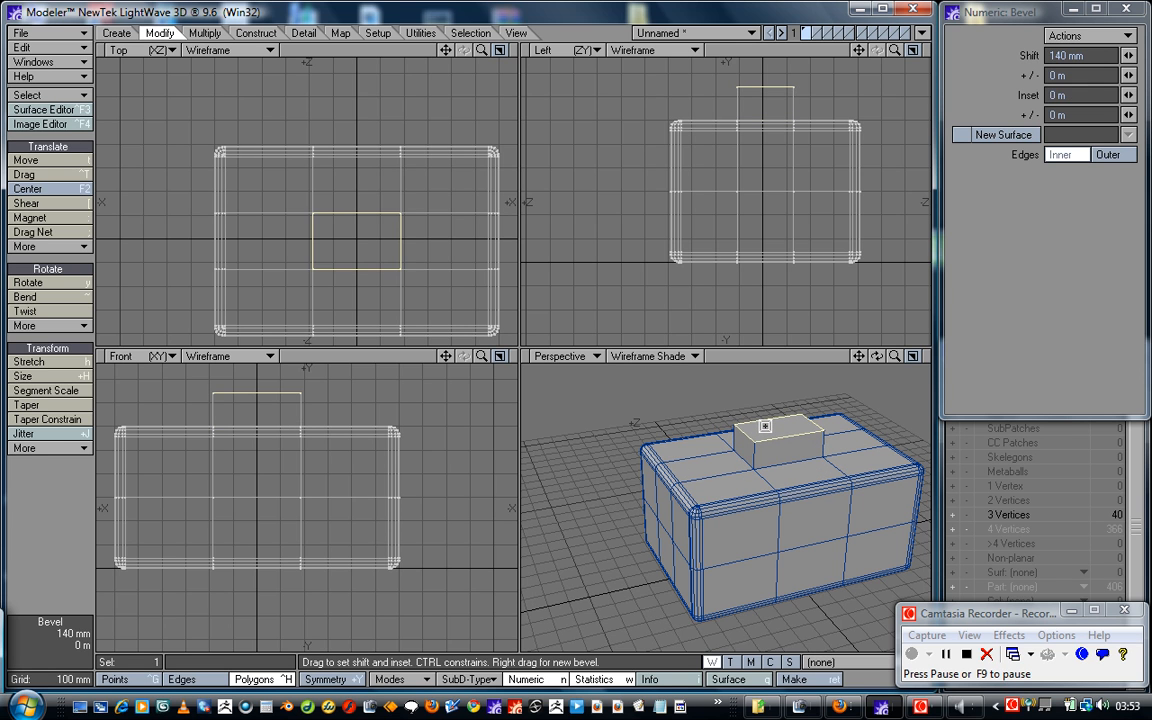
{"action": "right_click_drag", "start_coordinate": [764, 415], "coordinate": [768, 364]}
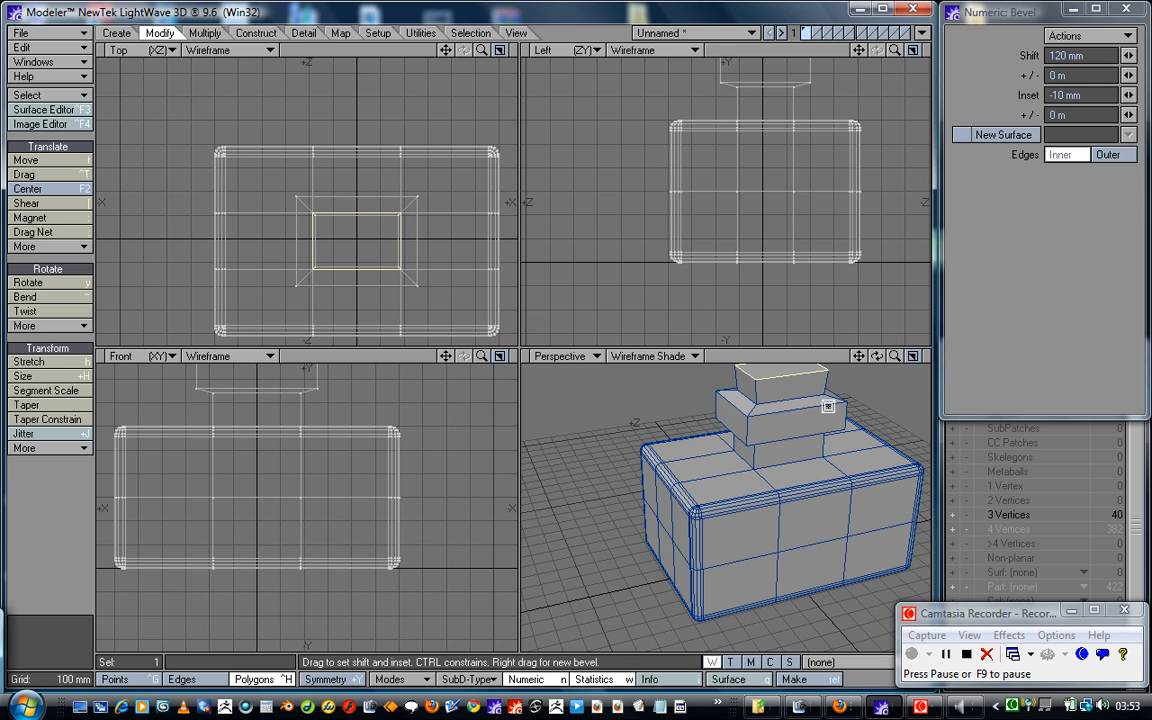
{"action": "key", "text": "space"}
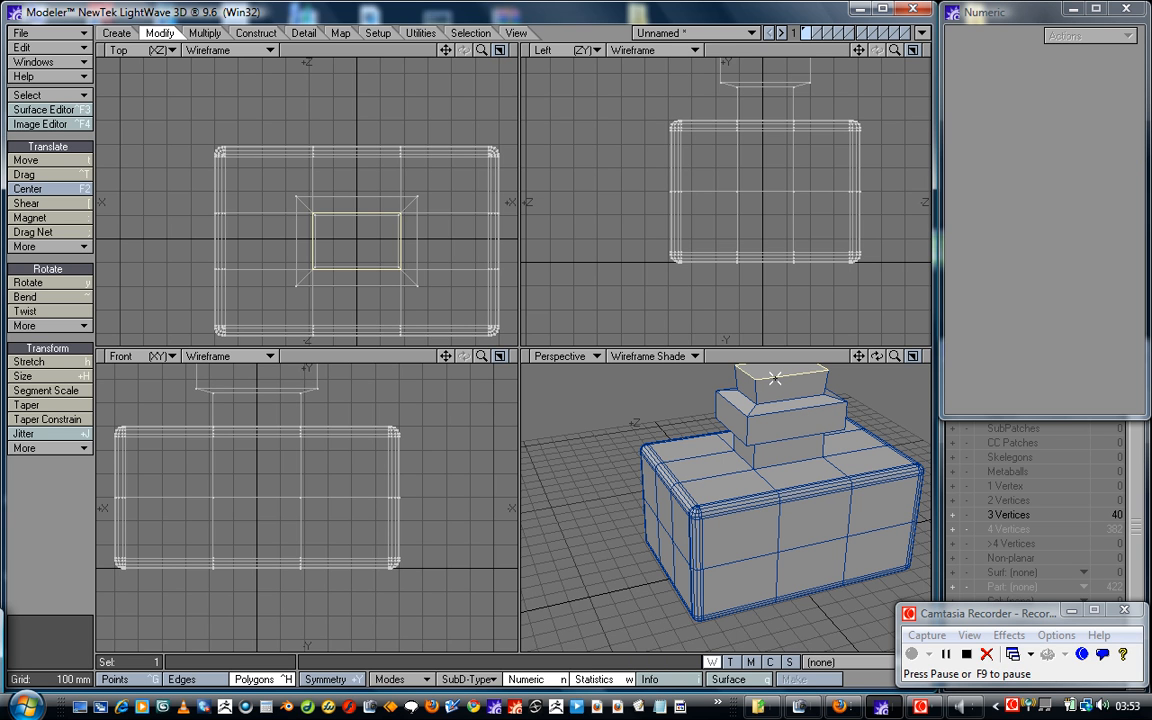
{"action": "key", "text": "slash"}
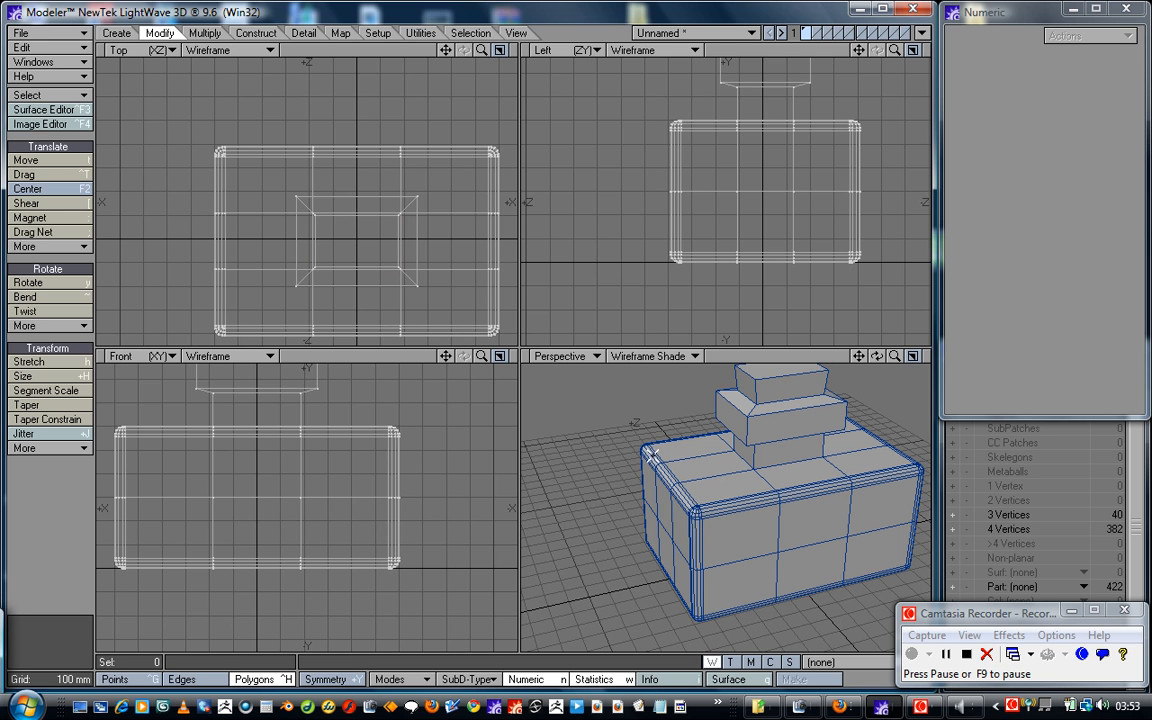
Maximize the perspective view and frame the beveled box closely within it.
{"action": "left_click", "coordinate": [912, 357]}
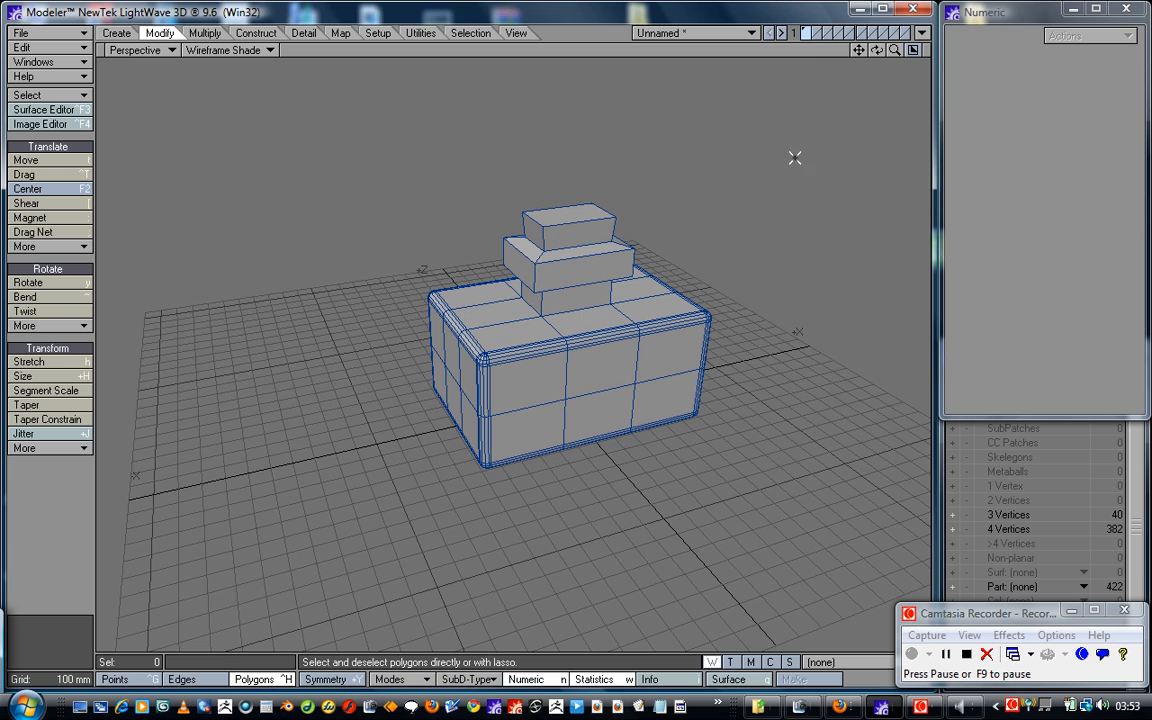
{"action": "left_click_drag", "start_coordinate": [857, 55], "coordinate": [838, 101]}
{"action": "left_click_drag", "start_coordinate": [894, 51], "coordinate": [968, 51]}
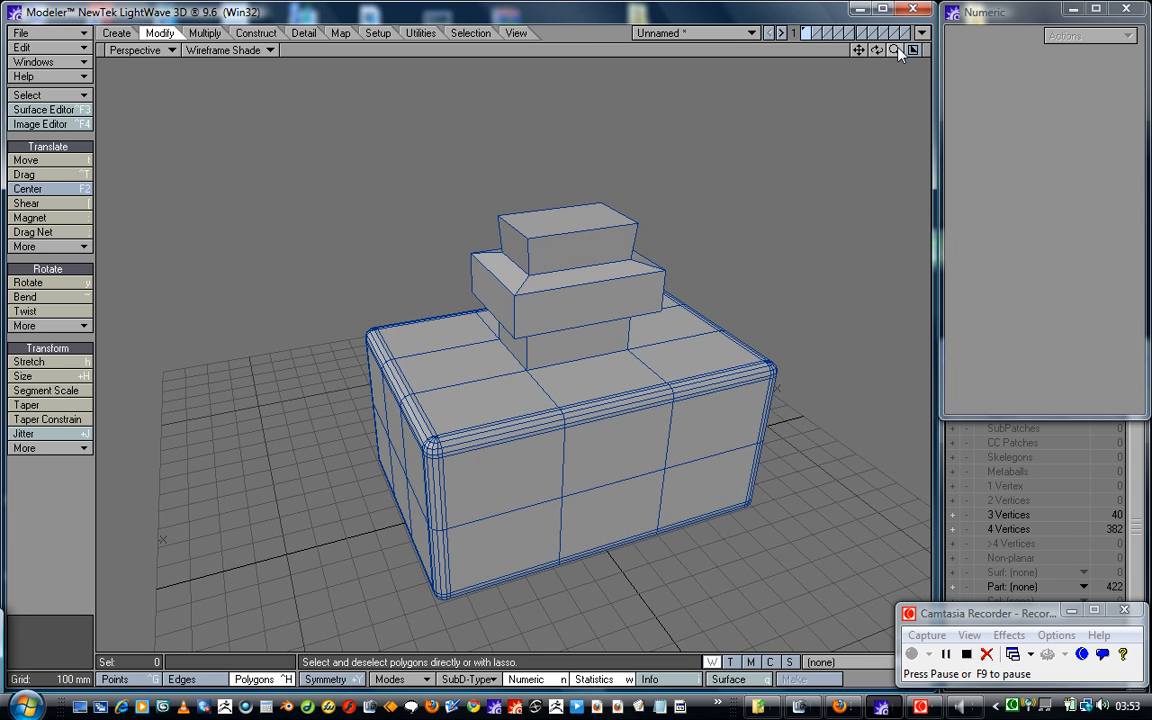
{"action": "left_click_drag", "start_coordinate": [876, 51], "coordinate": [990, 51]}
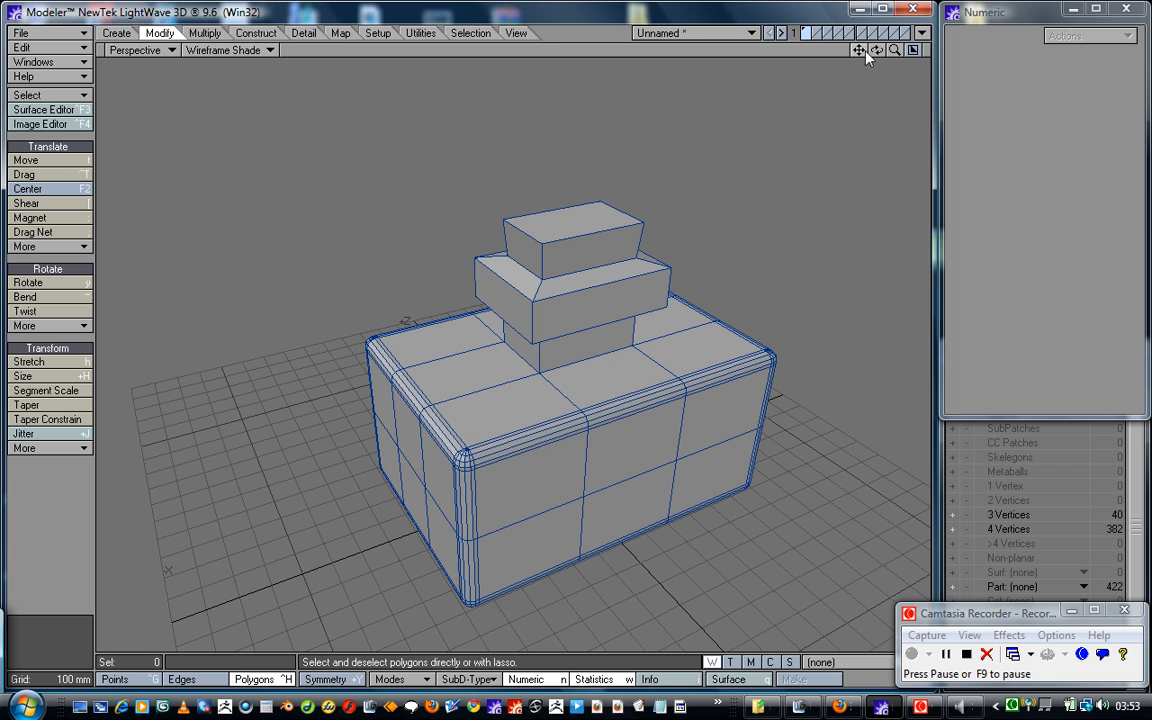
{"action": "left_click_drag", "start_coordinate": [858, 50], "coordinate": [828, 46]}
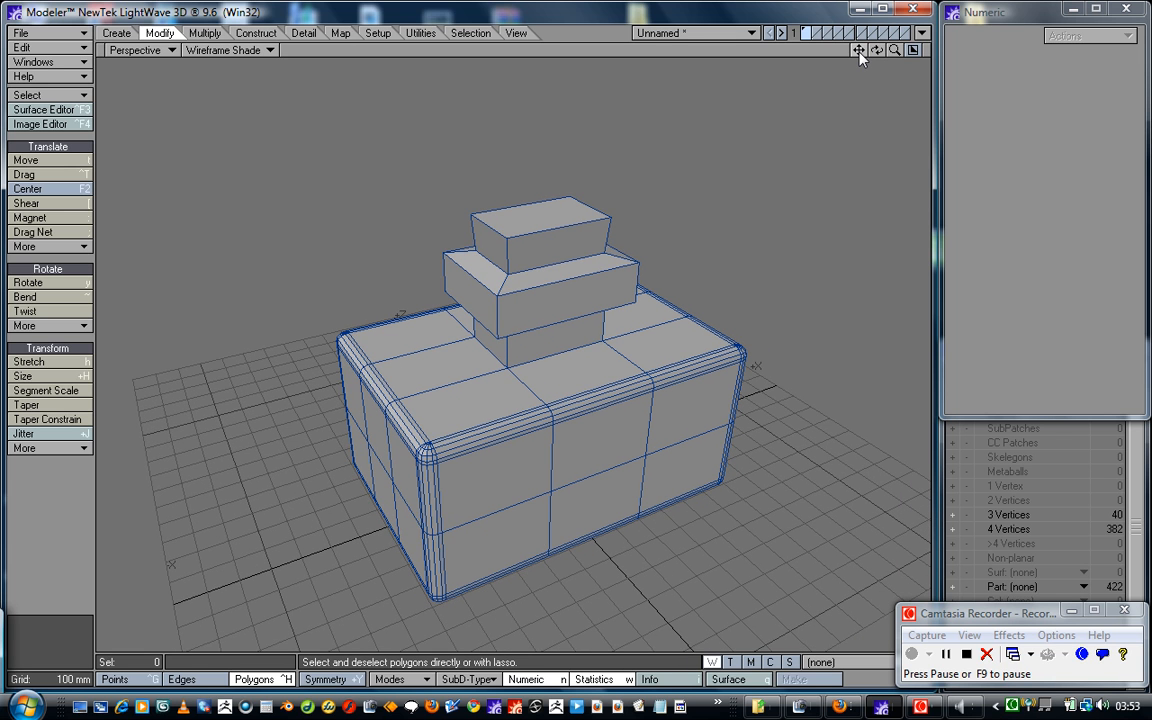
Convert the beveled box to SubPatches, inspect the smoothed shape from another angle, and switch it back to plain polygons.
{"action": "key", "text": "Tab"}
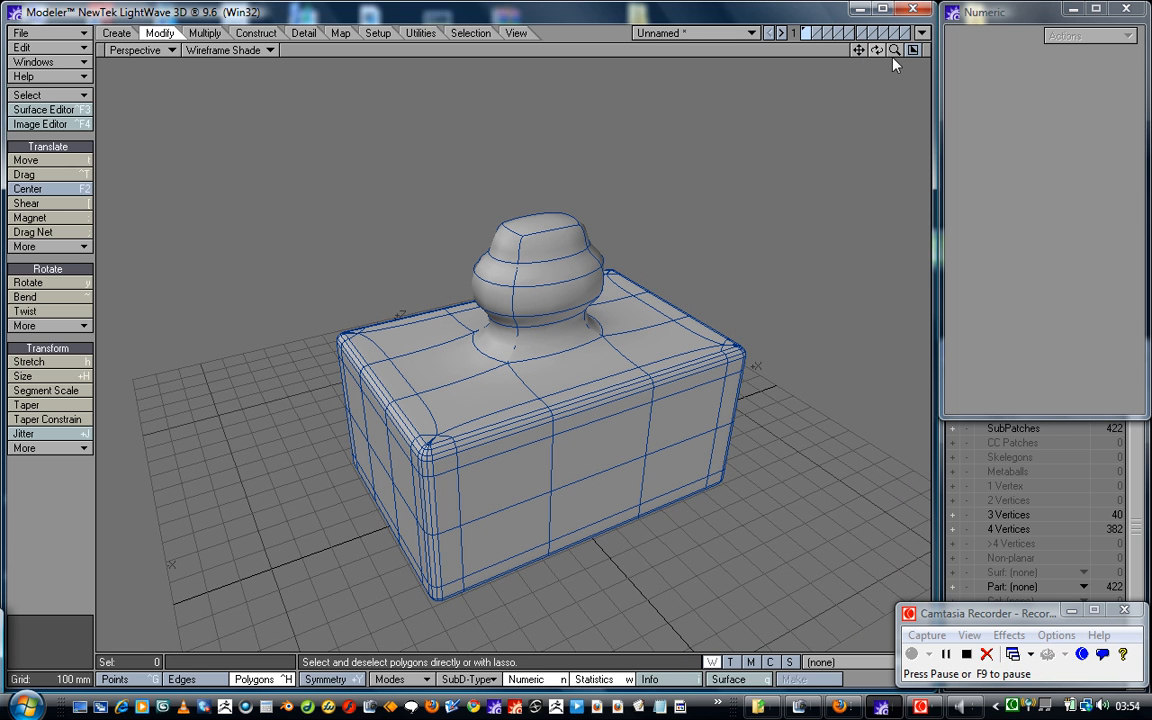
{"action": "mouse_move", "coordinate": [877, 50]}
{"action": "left_mouse_down"}
{"action": "mouse_move", "coordinate": [895, 50]}
{"action": "mouse_move", "coordinate": [864, 50]}
{"action": "left_mouse_up"}
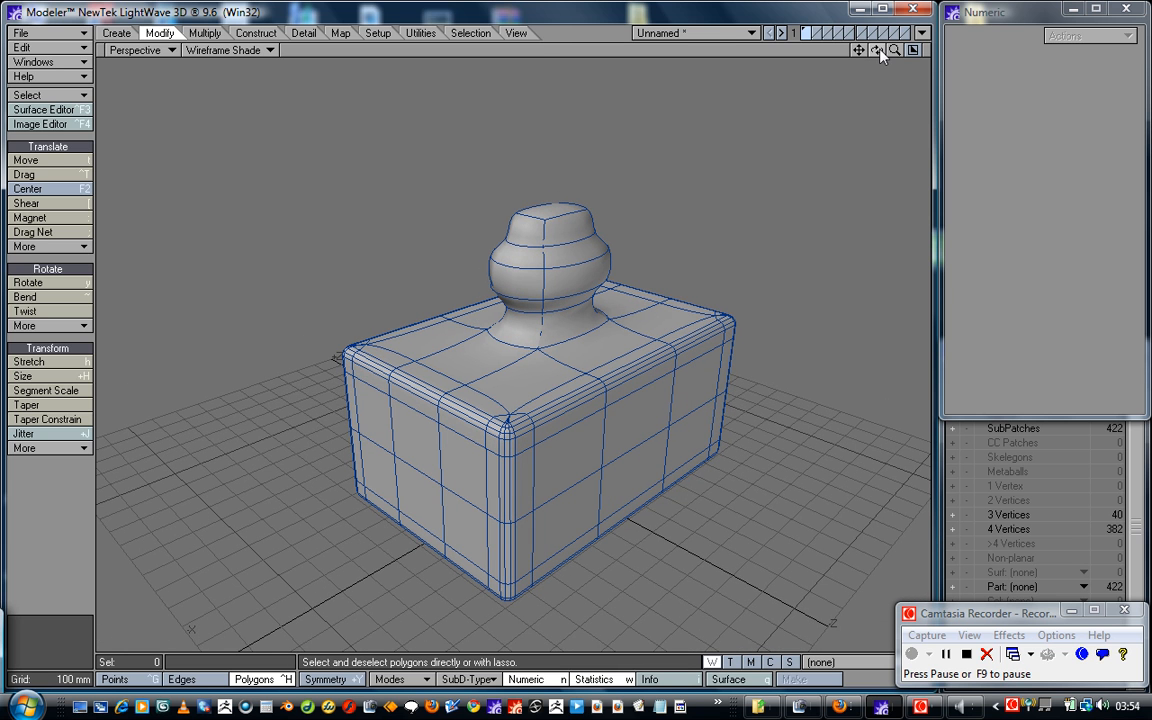
{"action": "key", "text": "Tab"}
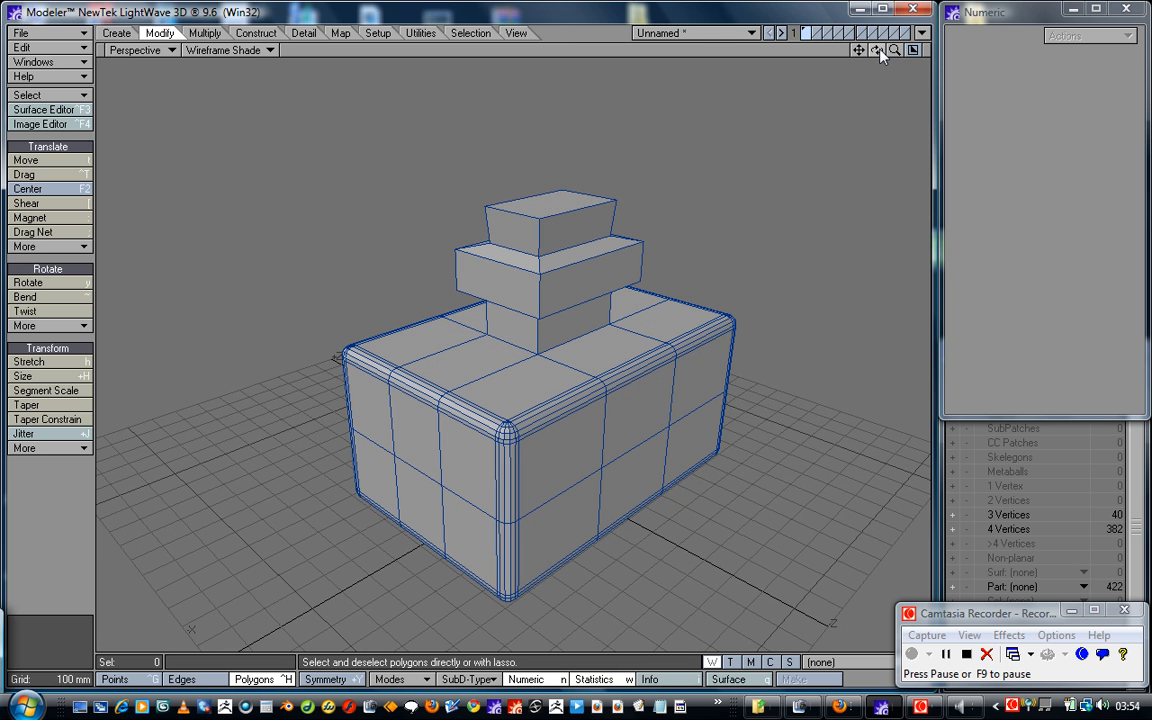
{"action": "left_click", "coordinate": [212, 46]}
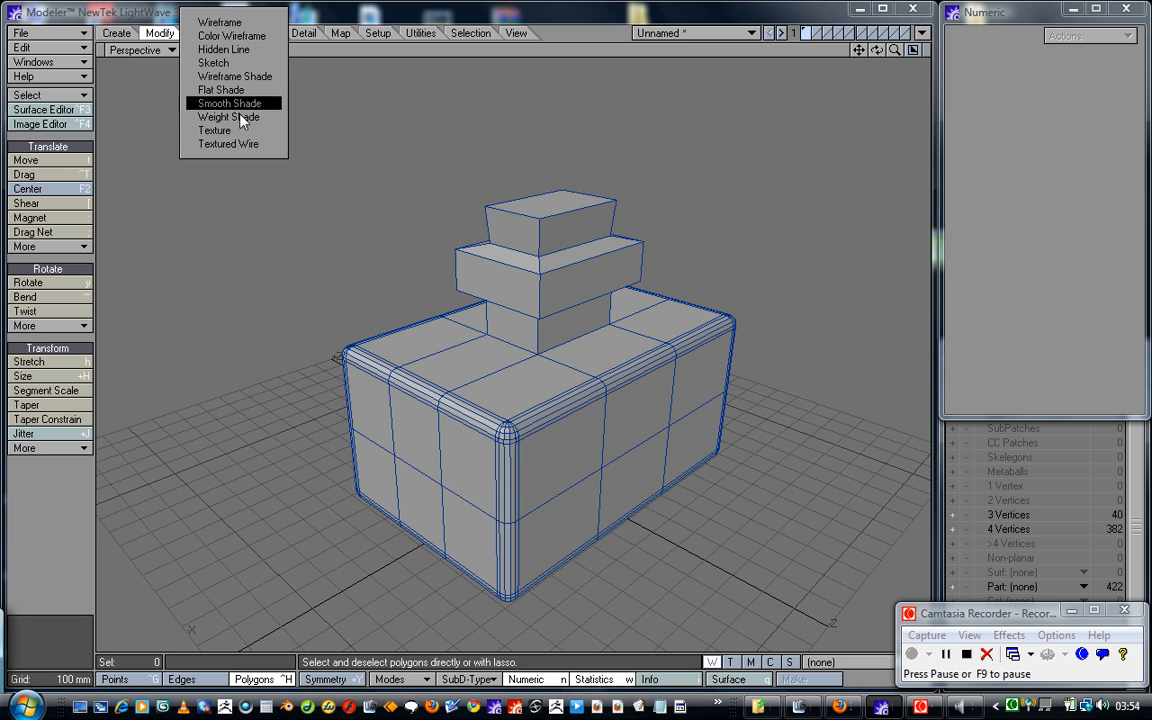
{"action": "left_click", "coordinate": [340, 94]}
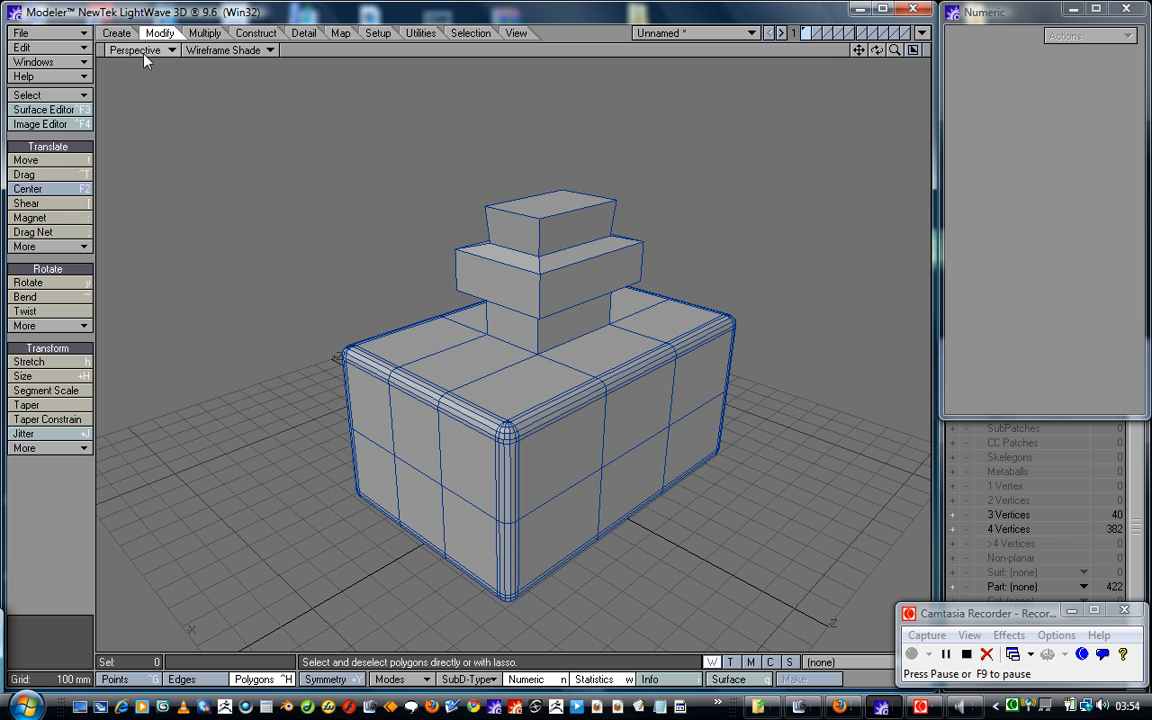